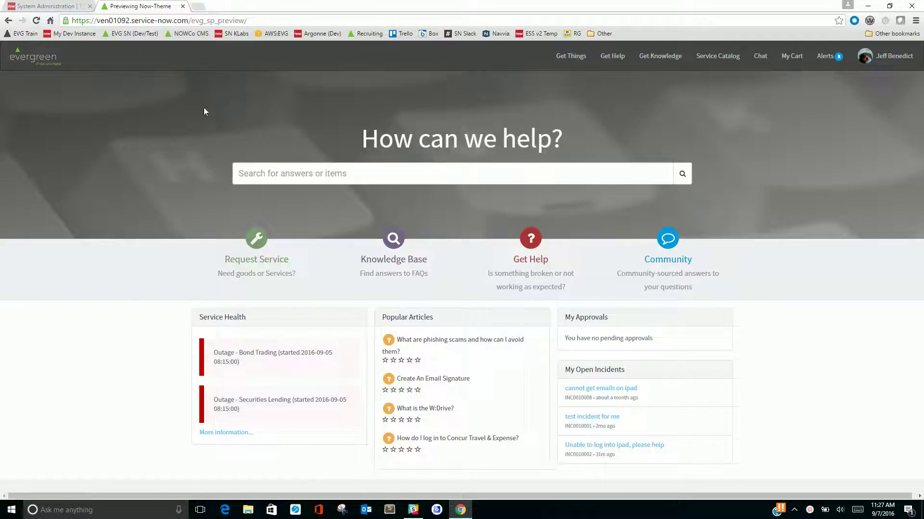
Open Service Portal Settings from the navigator to view its General Settings.
click(39, 6)
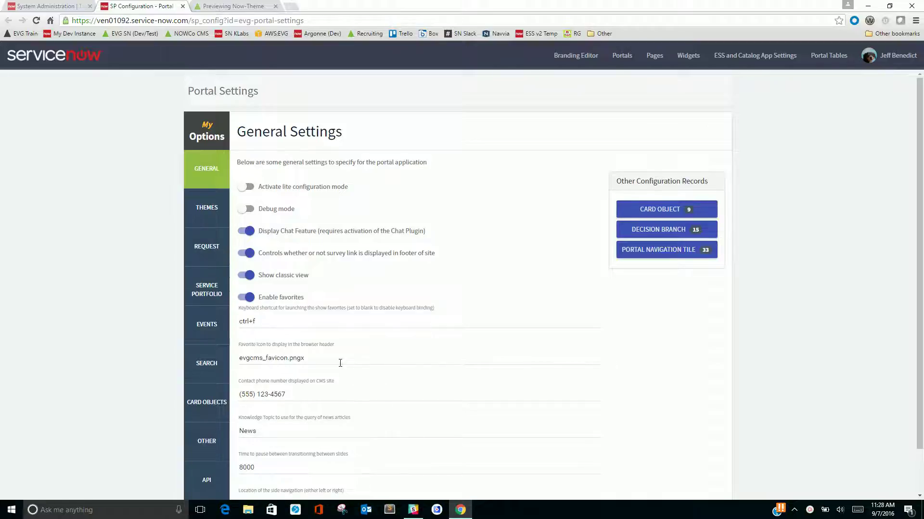
Show the available portal themes and switch to the Now-Theme preview.
click(211, 214)
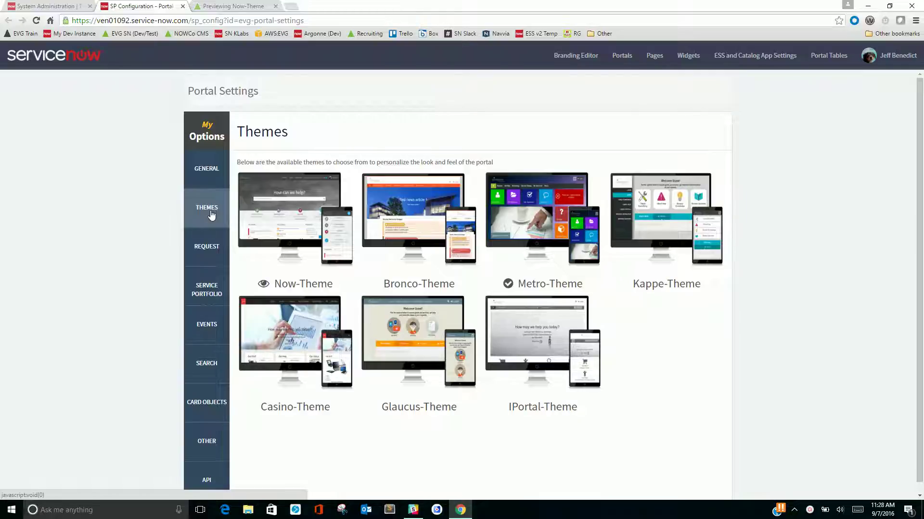
click(210, 215)
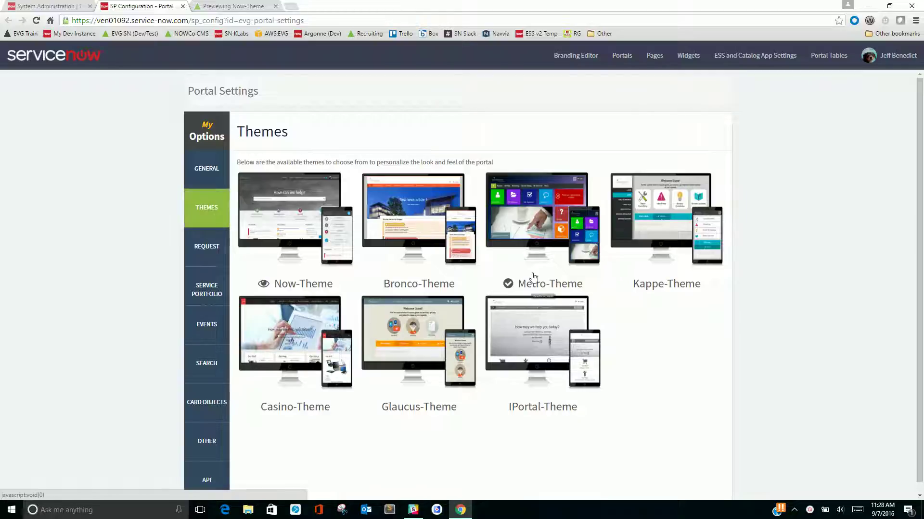
click(297, 259)
click(889, 6)
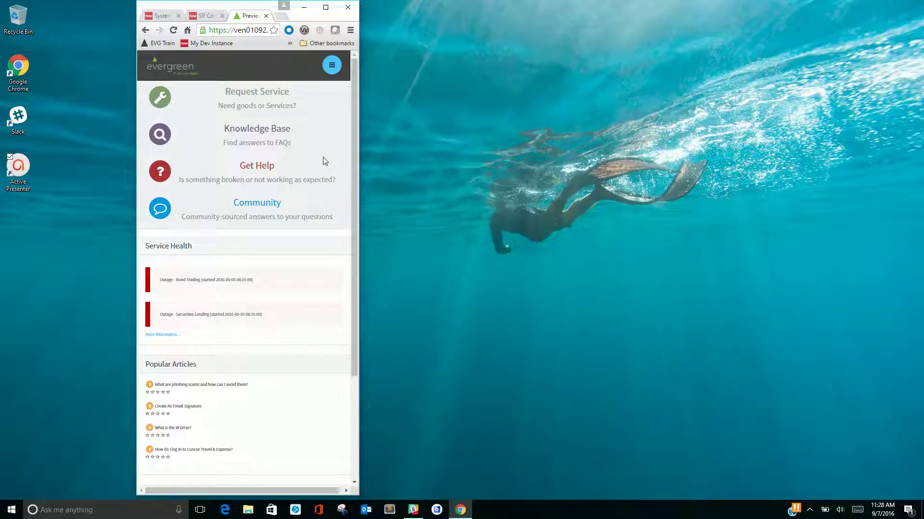
click(330, 66)
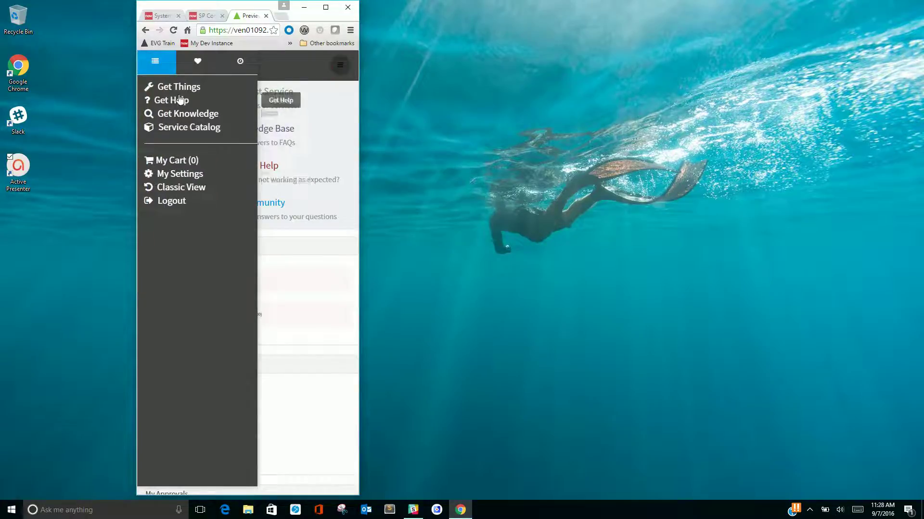
click(197, 61)
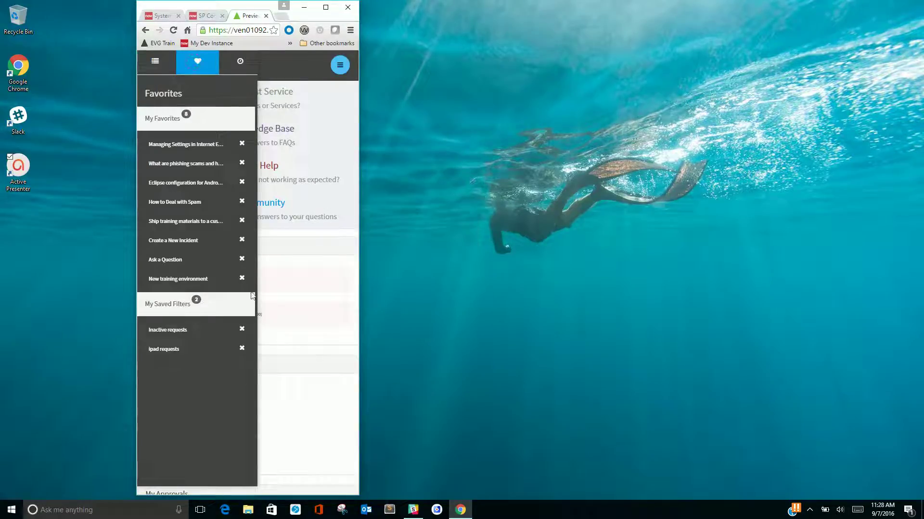
click(239, 63)
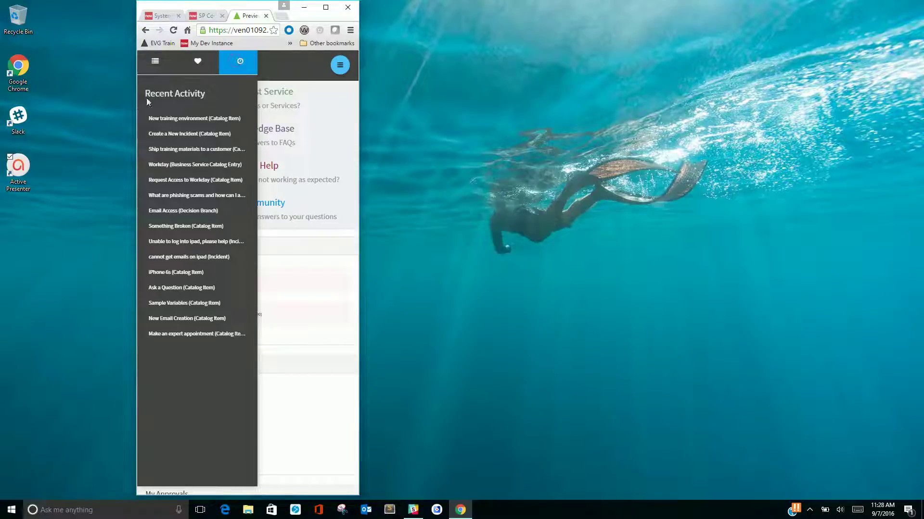
click(155, 61)
click(340, 65)
click(326, 7)
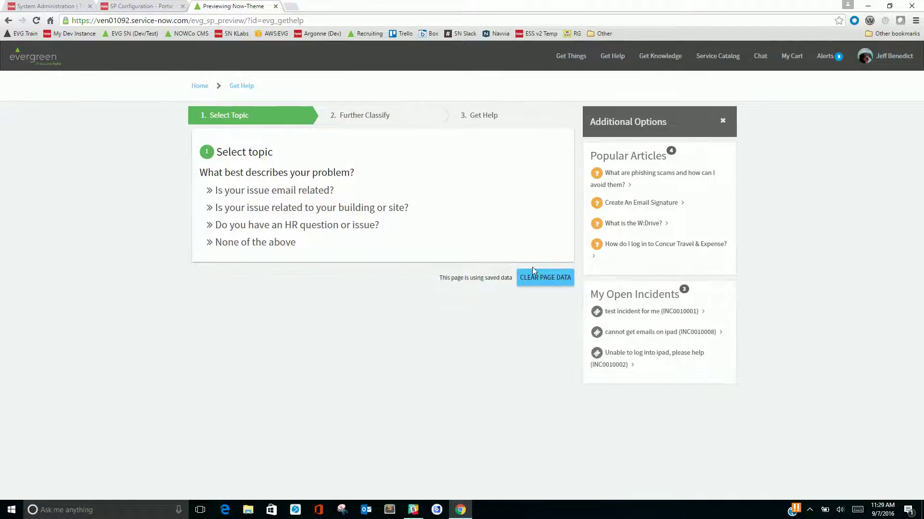
Classify the problem as an email Access Issue and describe it as 'cannot get emails on ipad'.
click(240, 192)
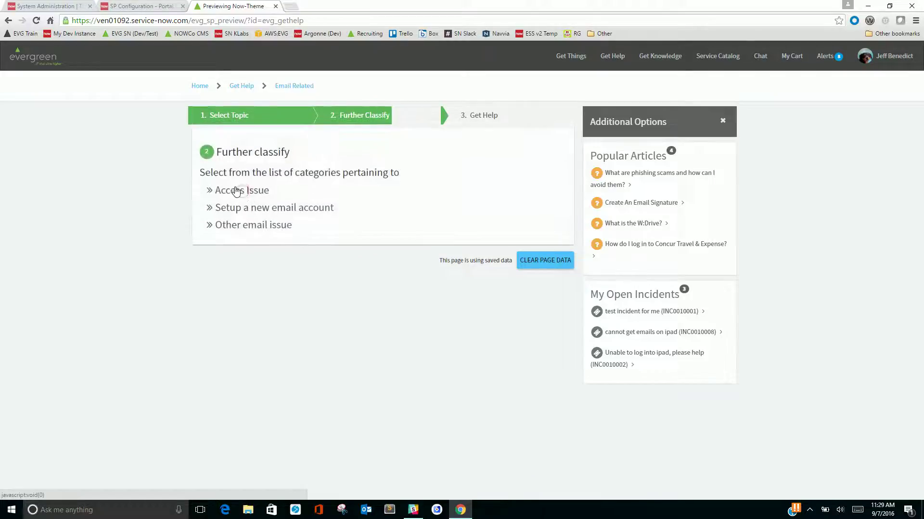
click(236, 191)
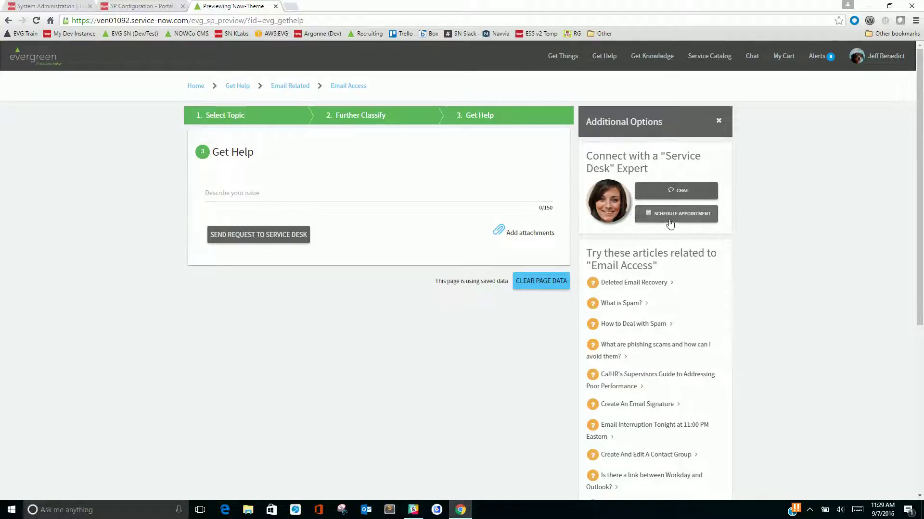
click(314, 196)
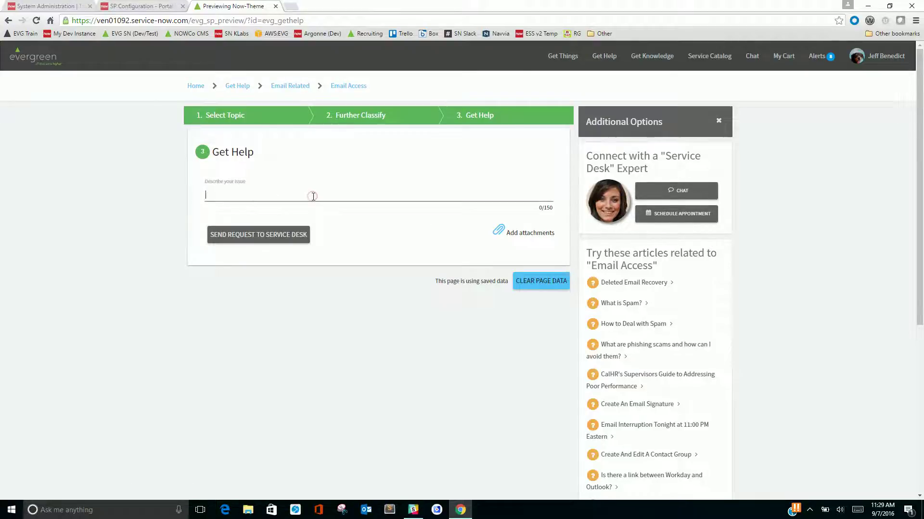
text(cannot get emails on ipad)
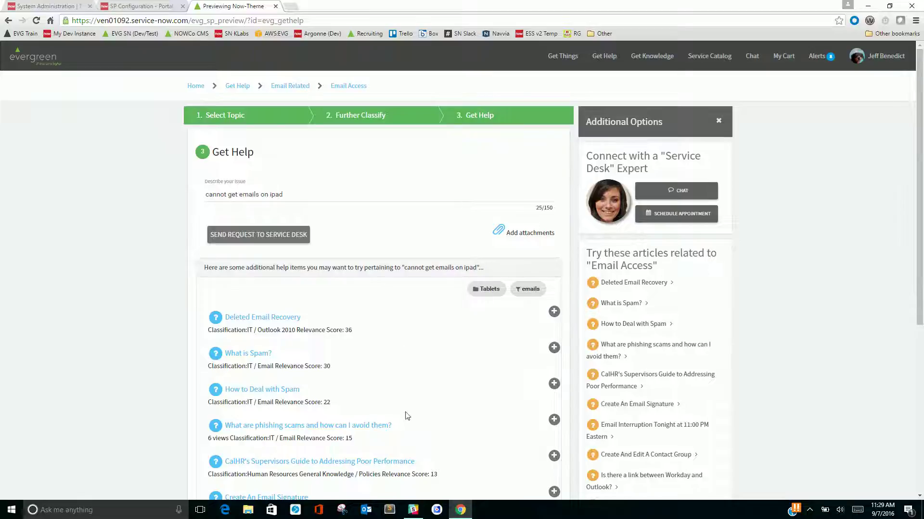
Read and close the phishing scams article, then send the issue to the service desk.
click(268, 428)
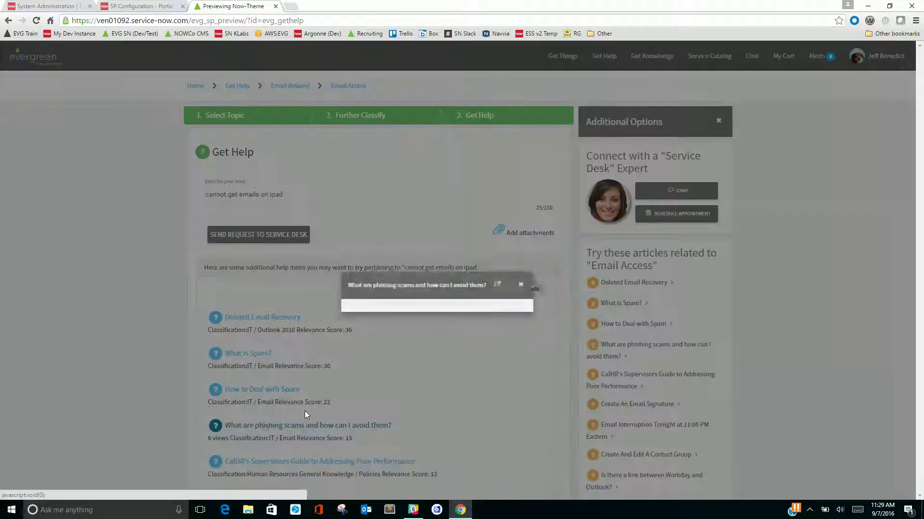
scroll(420, 313, down, 15)
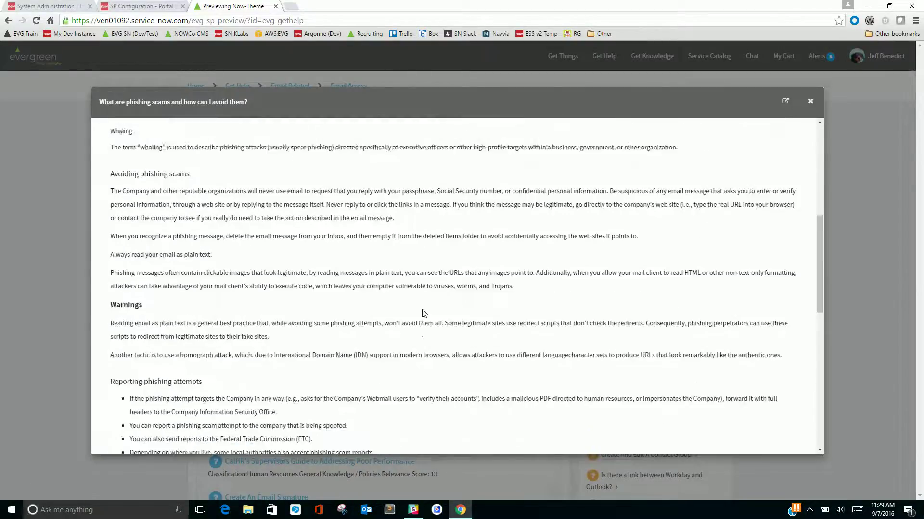
scroll(420, 312, down, 2)
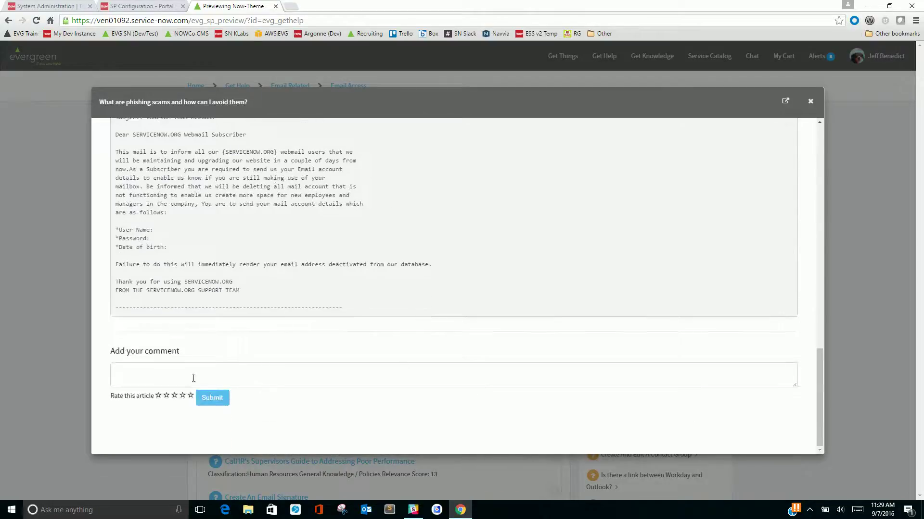
click(810, 102)
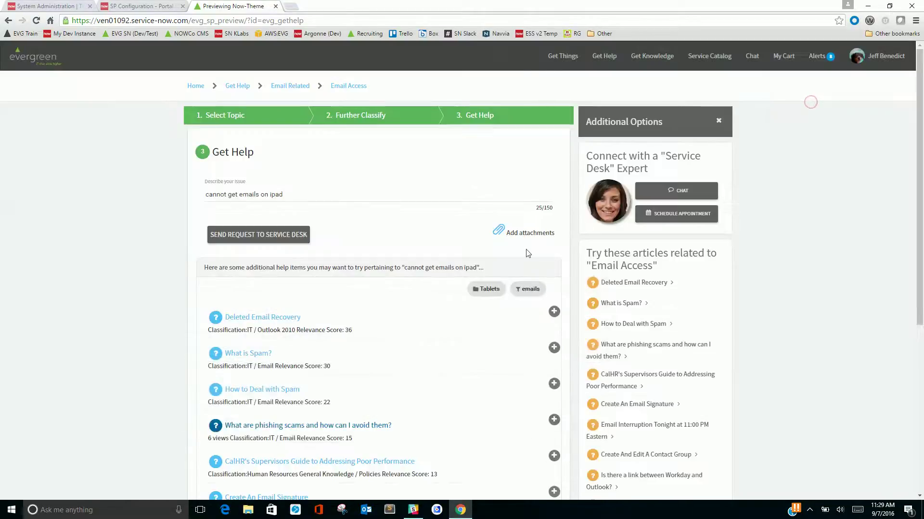
click(252, 236)
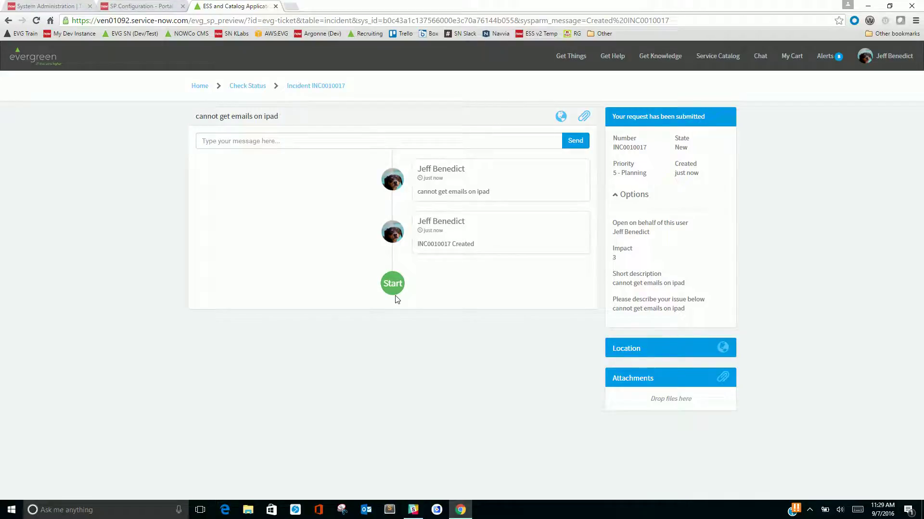
Post a message with the suggested error text on the incident and attach the mail error screenshot.
click(261, 142)
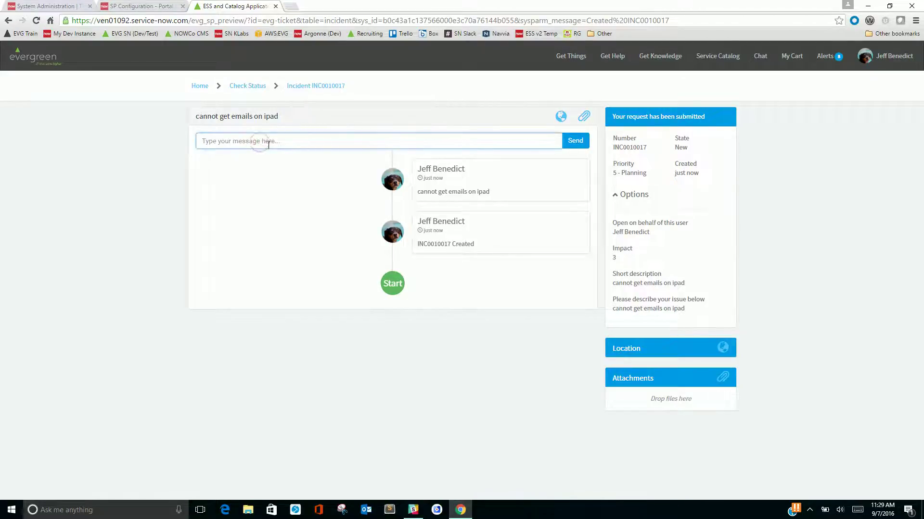
text(here)
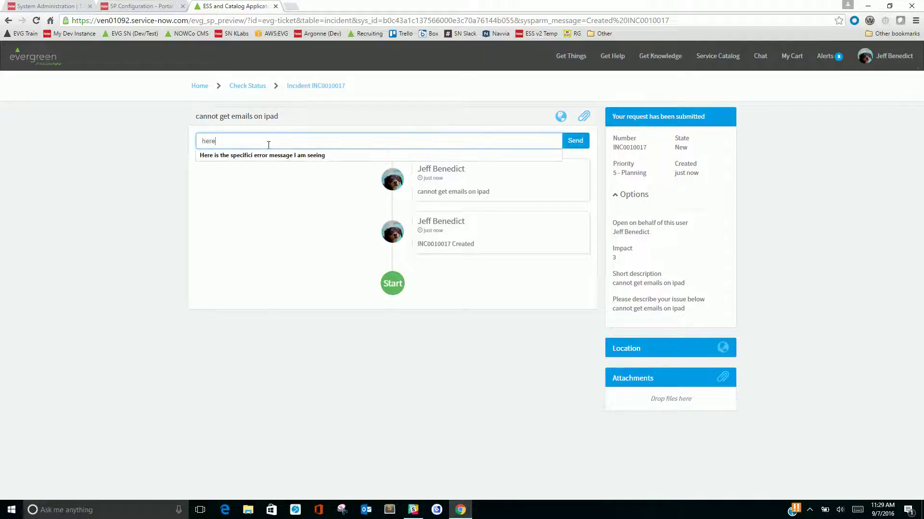
click(267, 155)
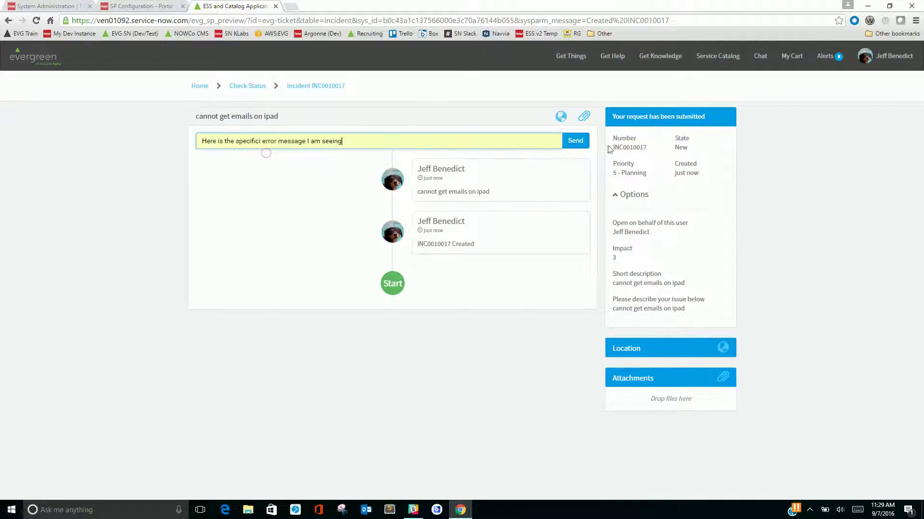
click(570, 143)
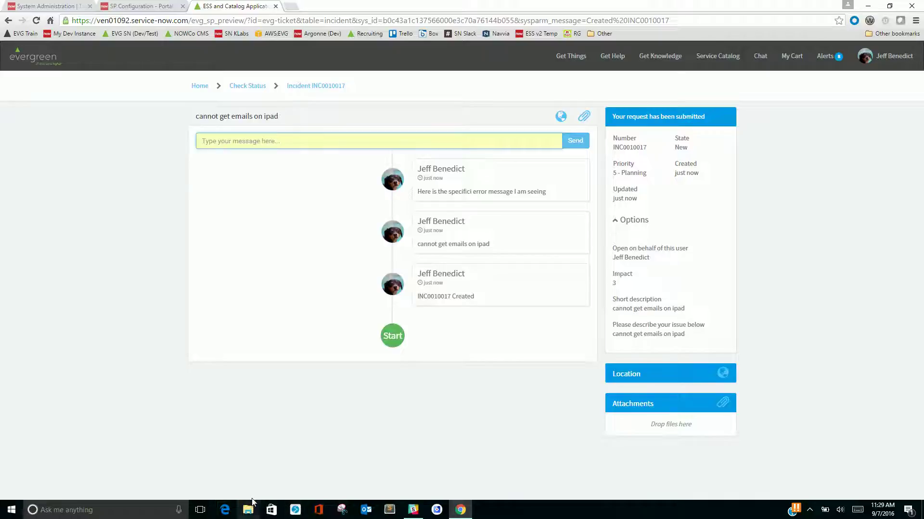
drag(253, 505, 671, 431)
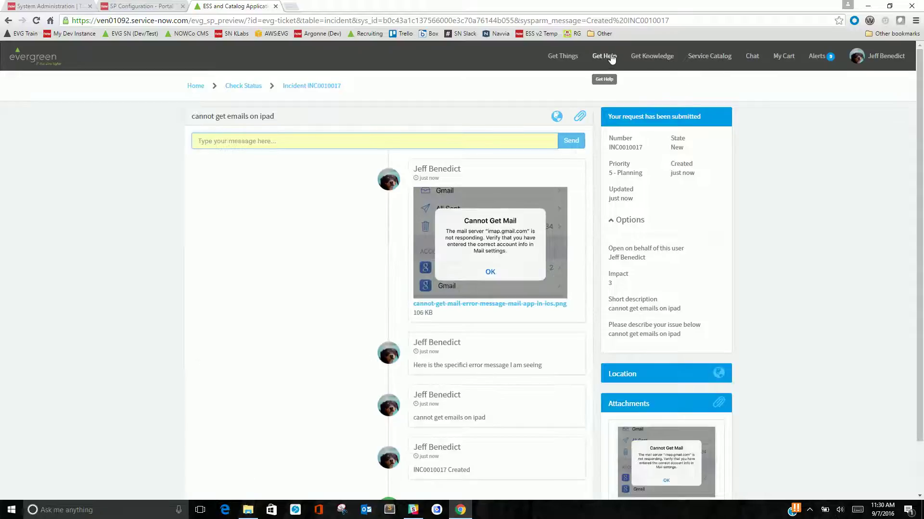
click(604, 56)
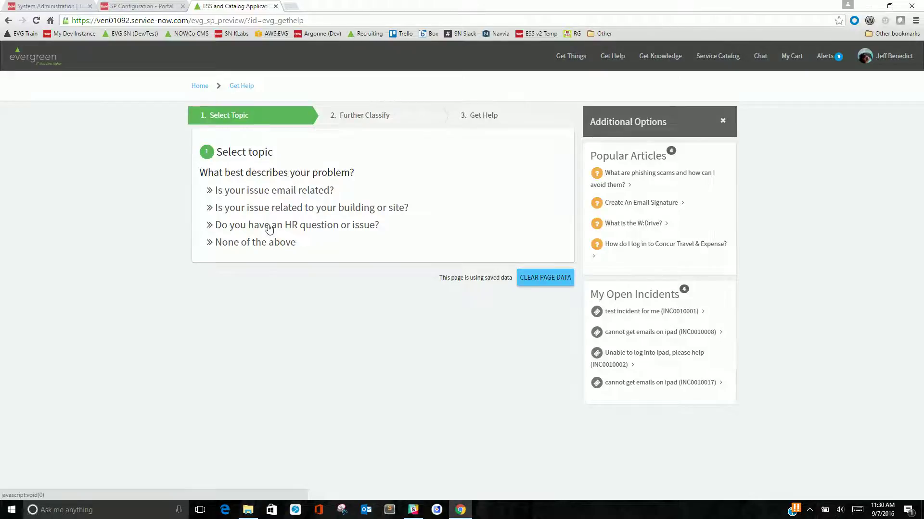
Book an HR Policy Question appointment for September 8 at 08:30-09:00.
click(269, 229)
click(248, 191)
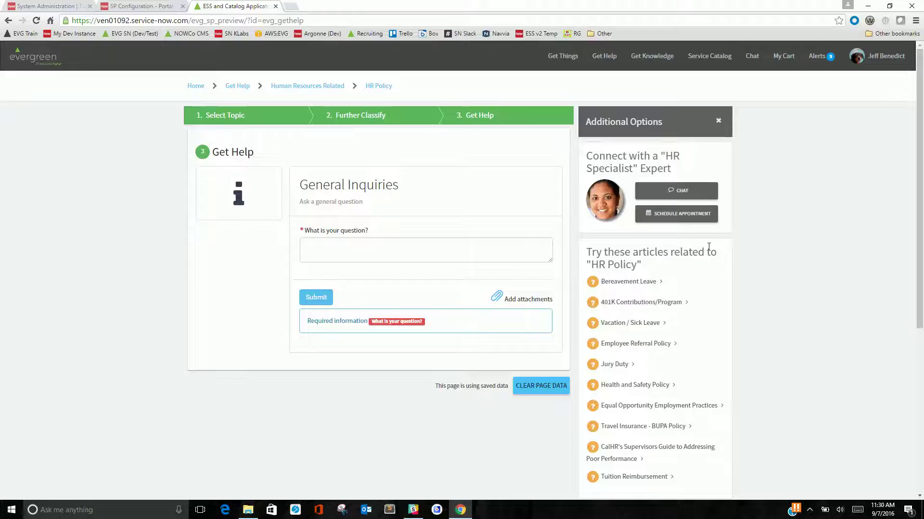
click(676, 214)
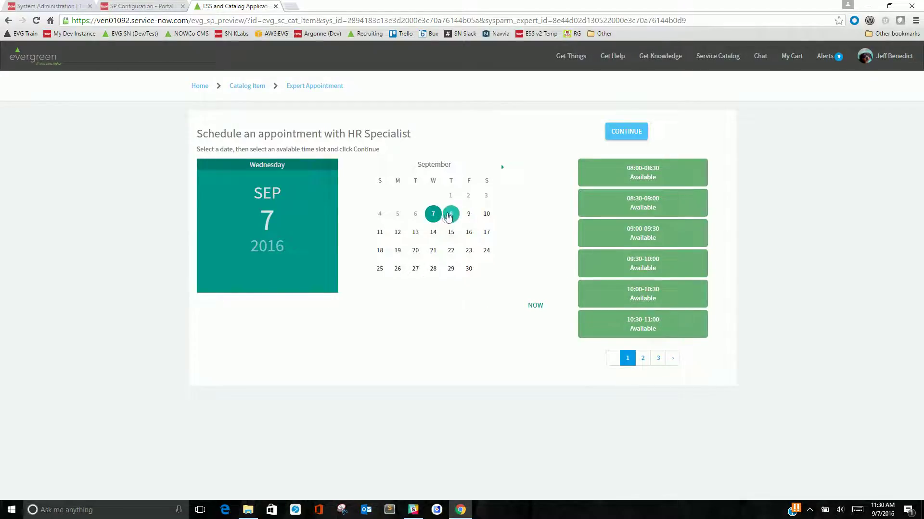
click(451, 214)
click(621, 207)
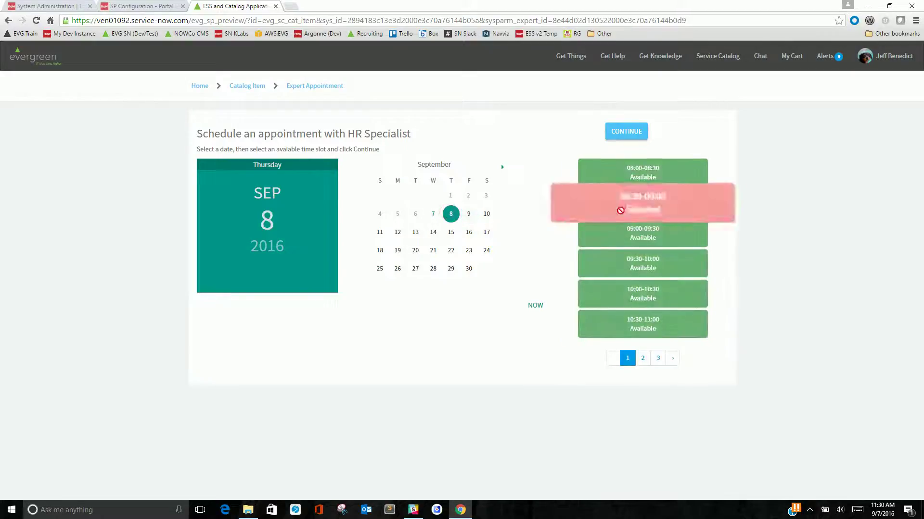
click(629, 135)
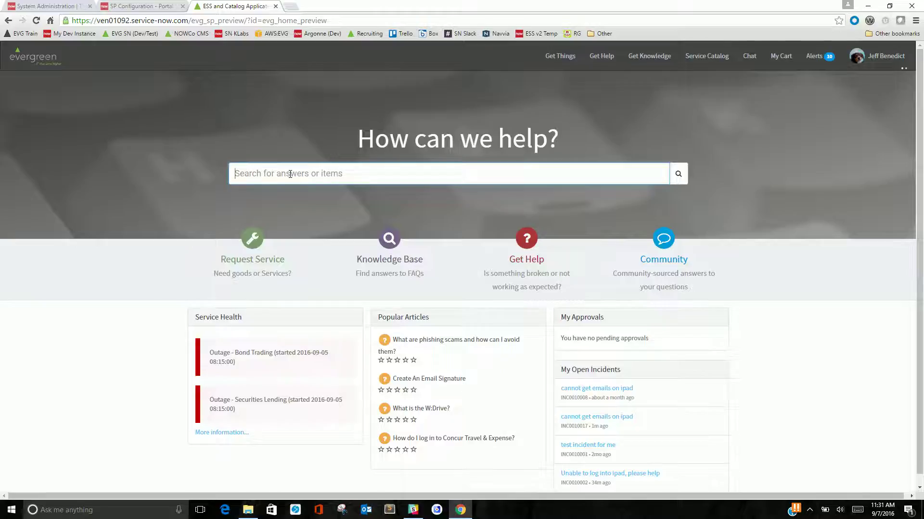
text(I wanm)
text( an ipad)
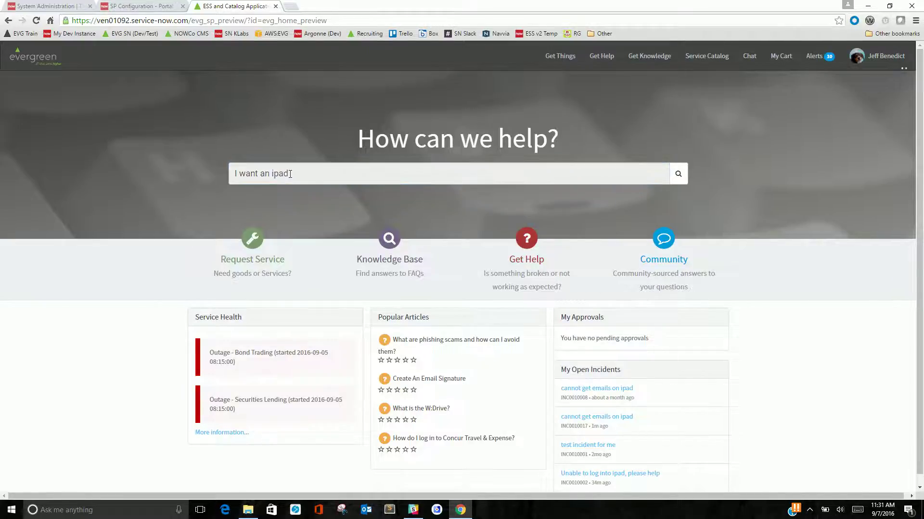
key(Return)
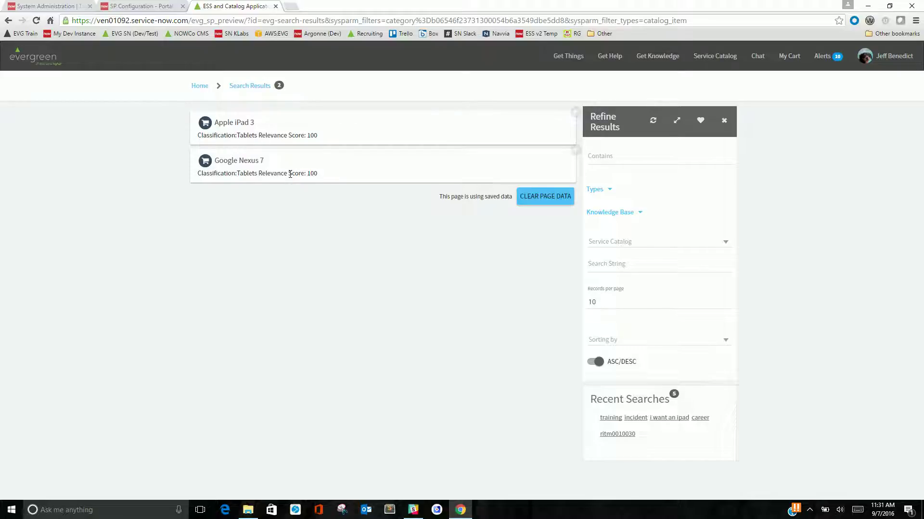
mouse_move(264, 174)
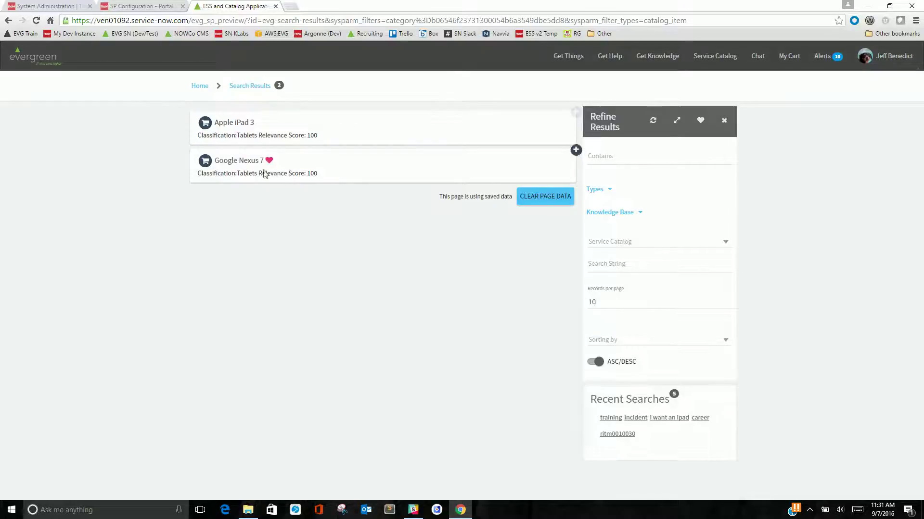
double_click(238, 174)
click(595, 189)
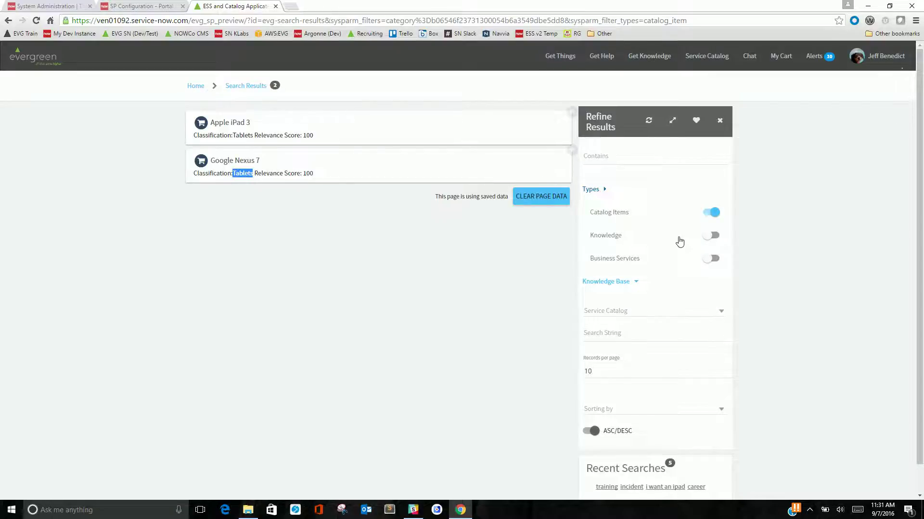
click(195, 86)
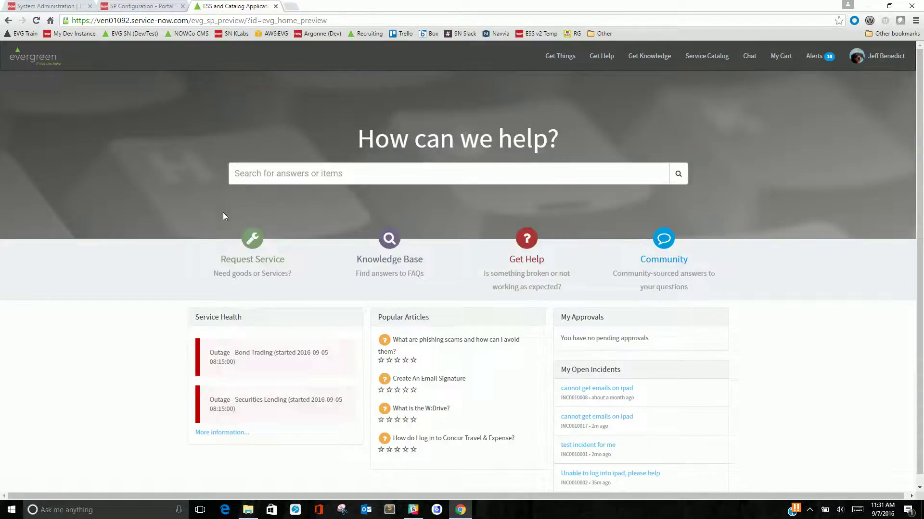
text(What is )
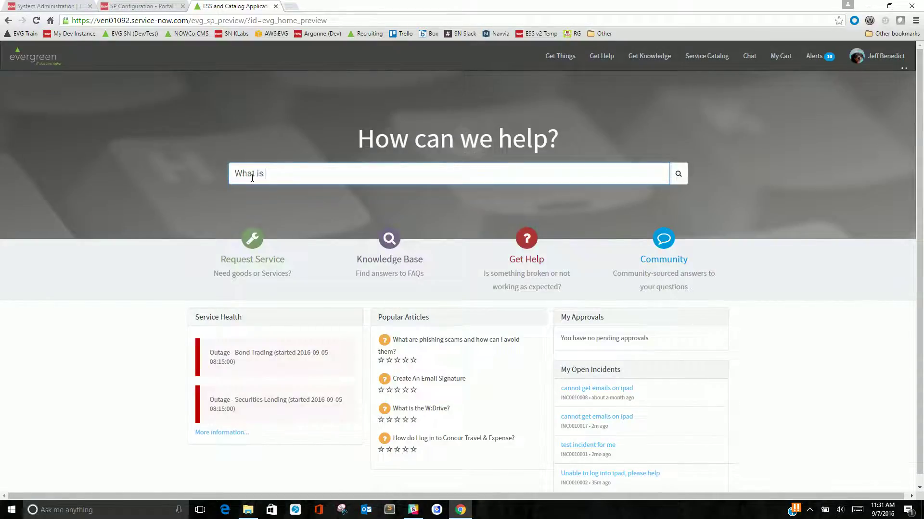
text(the status of my request)
key(Return)
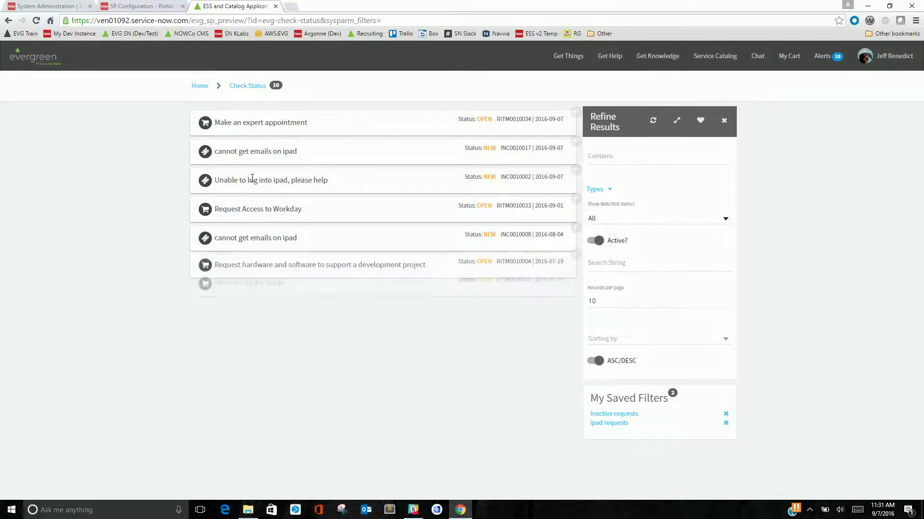
click(677, 123)
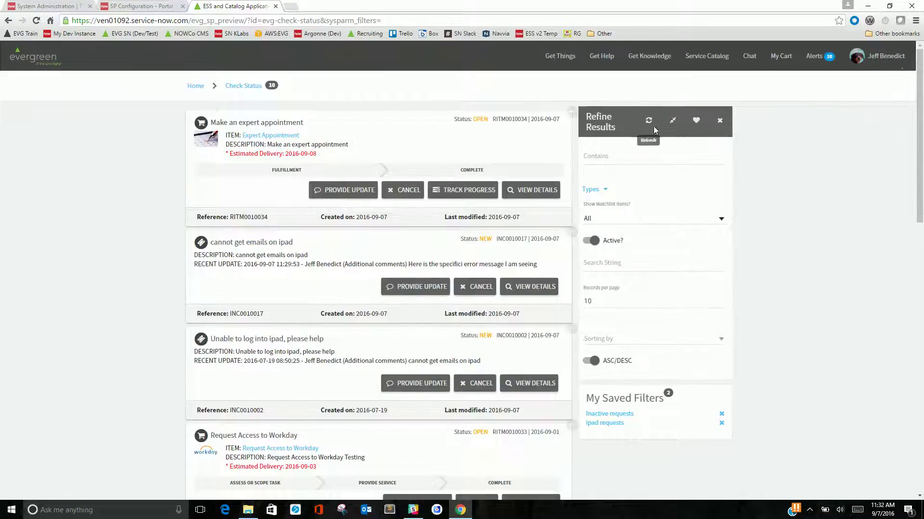
click(673, 123)
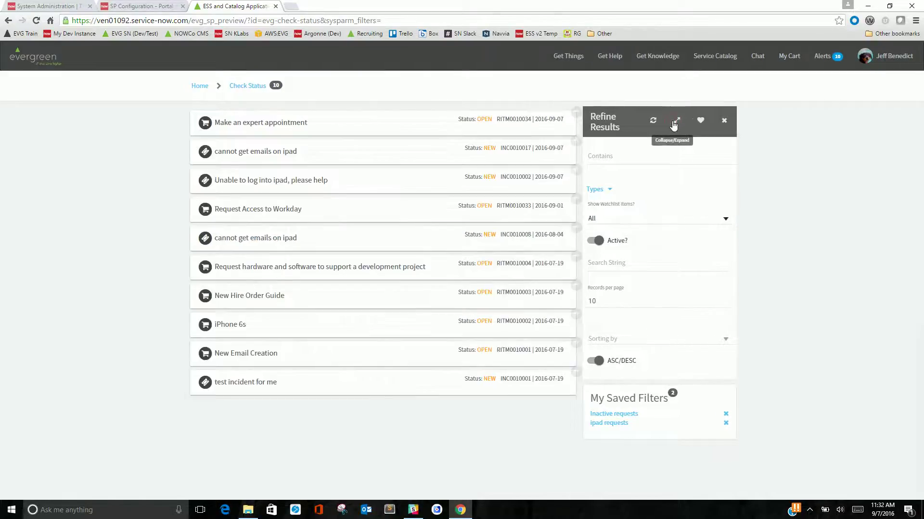
click(200, 86)
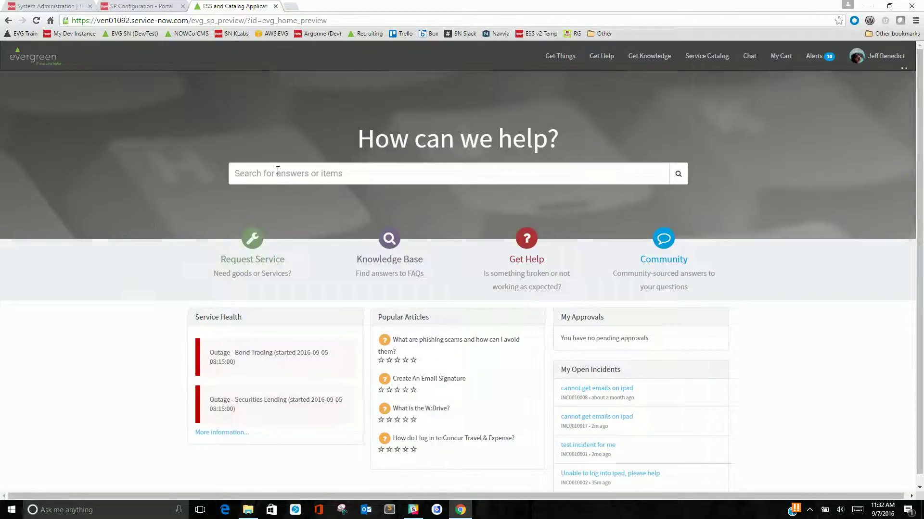
click(277, 170)
Search 'What is the status of INC001000' to view the incident, then open the goods-and-services catalog.
text(What is the)
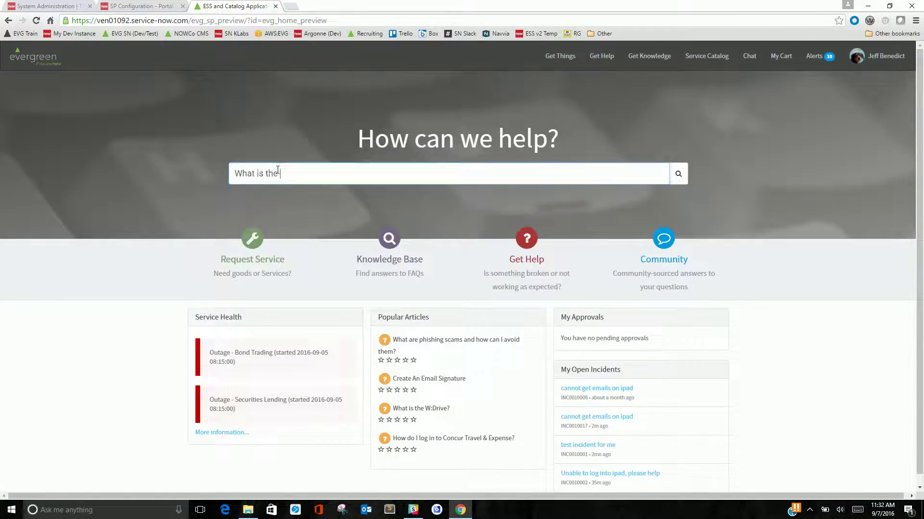
text( s)
key(BackSpace)
text(status of INC0010008)
key(Return)
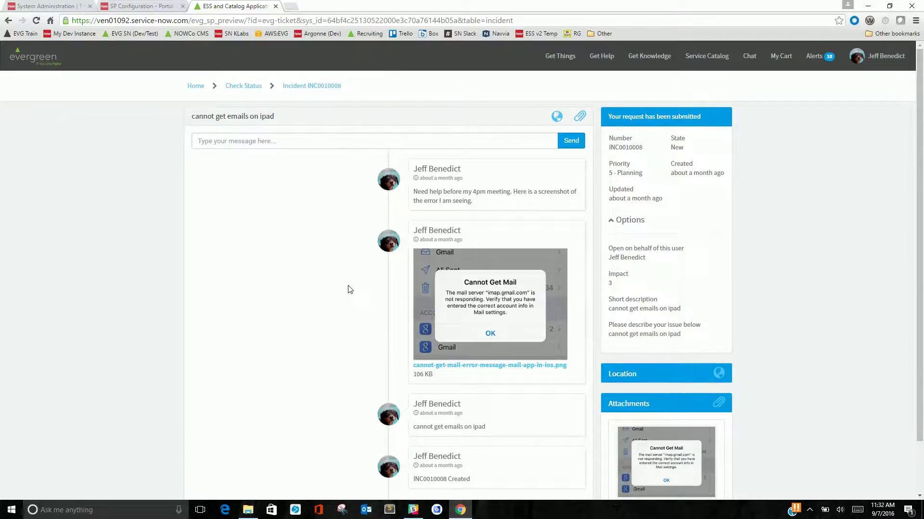
click(195, 86)
click(252, 274)
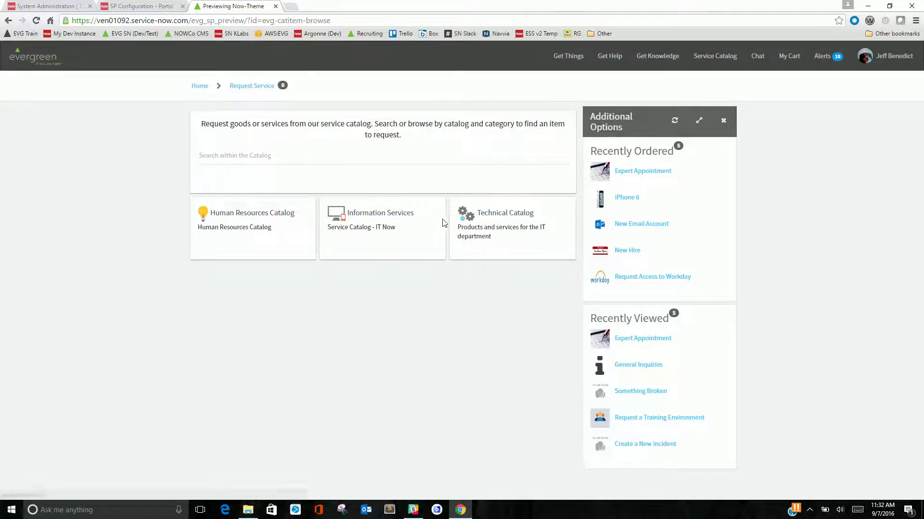
Filter the Information Services catalog to Information Technology > Laptops.
click(370, 218)
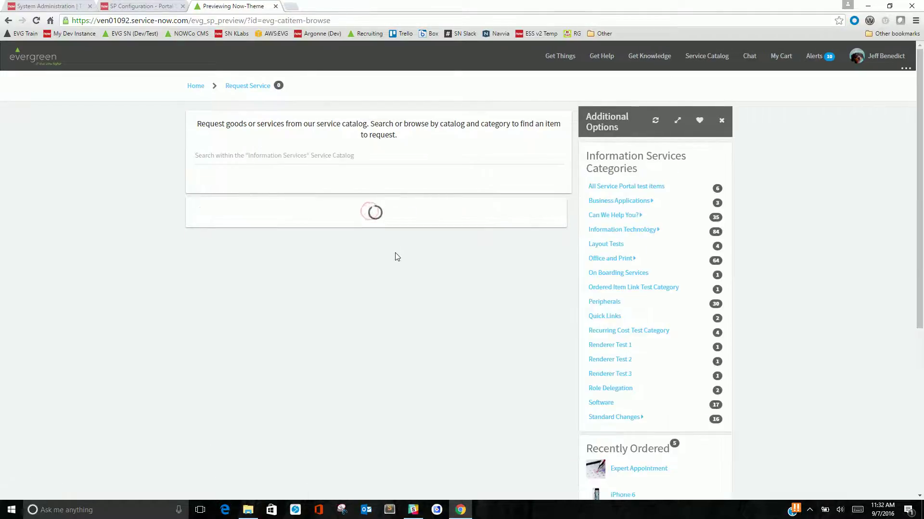
click(621, 231)
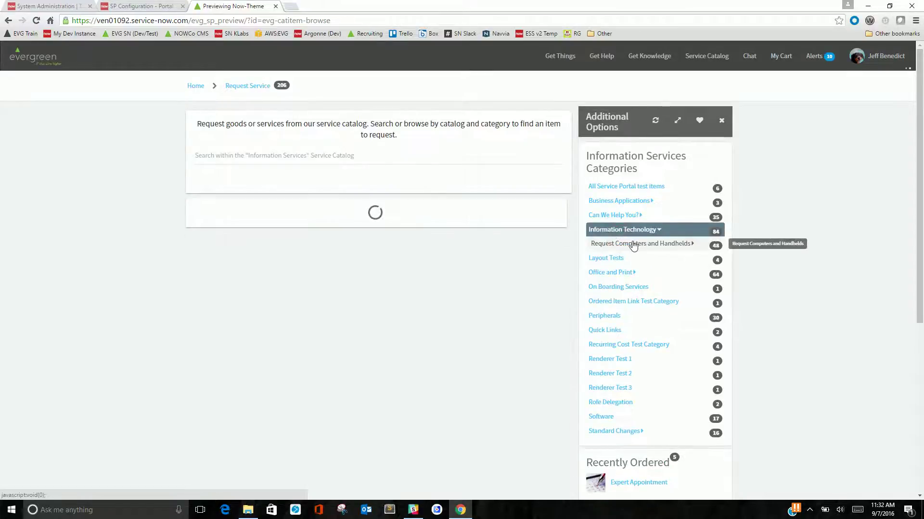
click(609, 272)
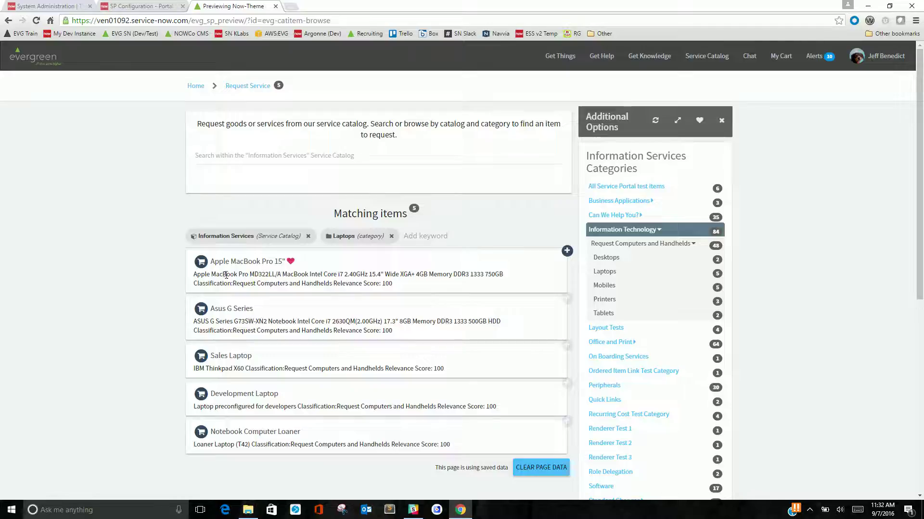
Preview and close the Apple MacBook Pro 15" and Development Laptop items.
click(261, 268)
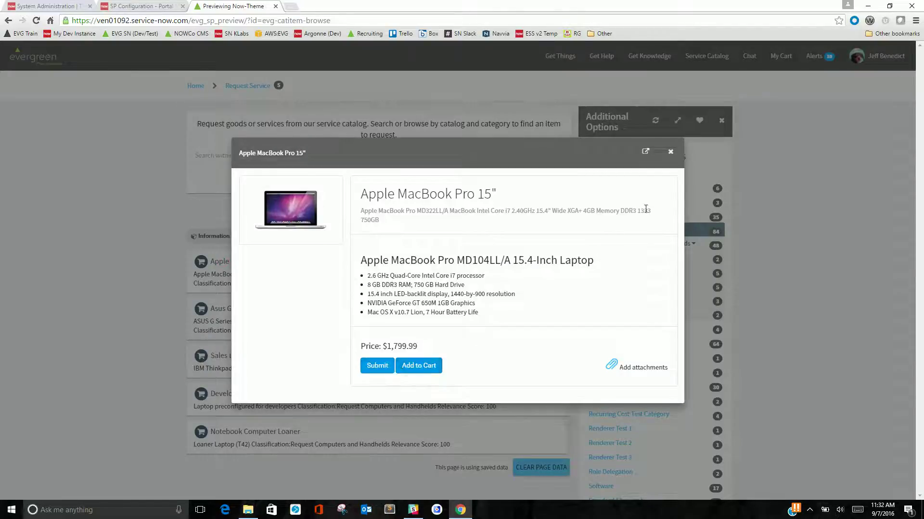
click(670, 153)
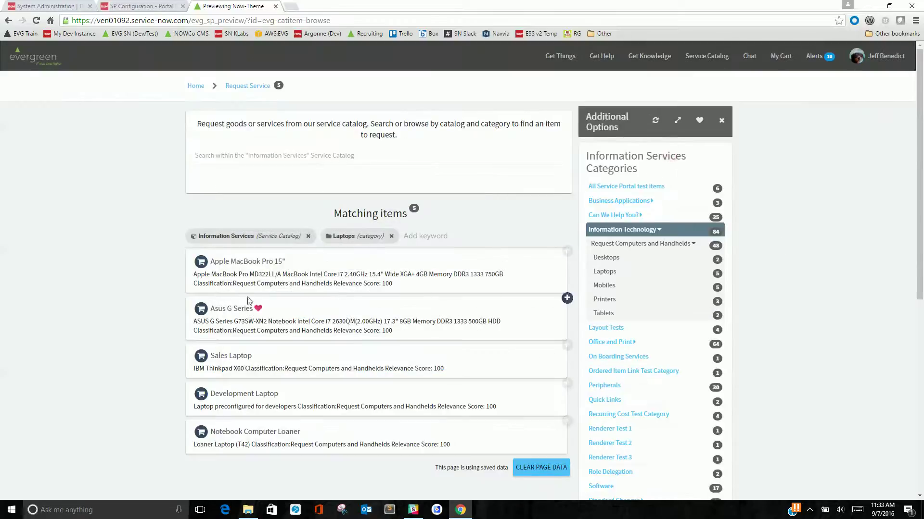
click(229, 394)
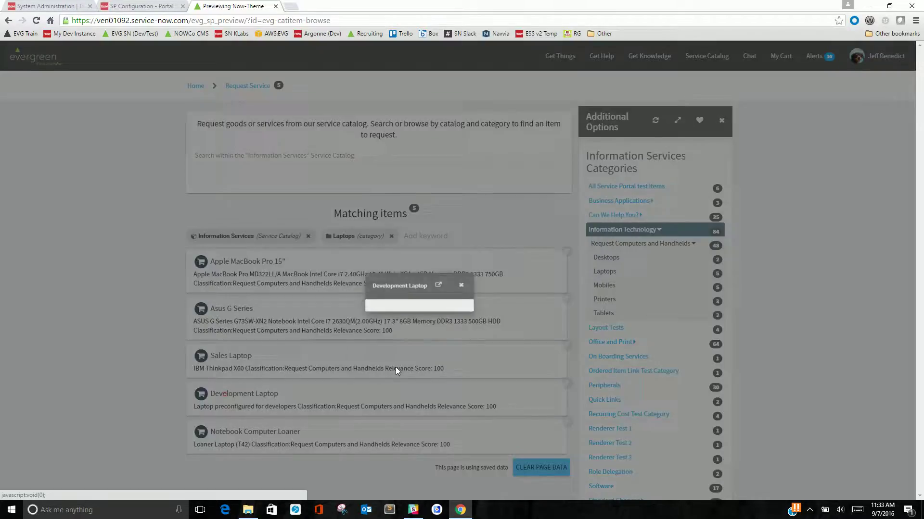
scroll(412, 334, down, 5)
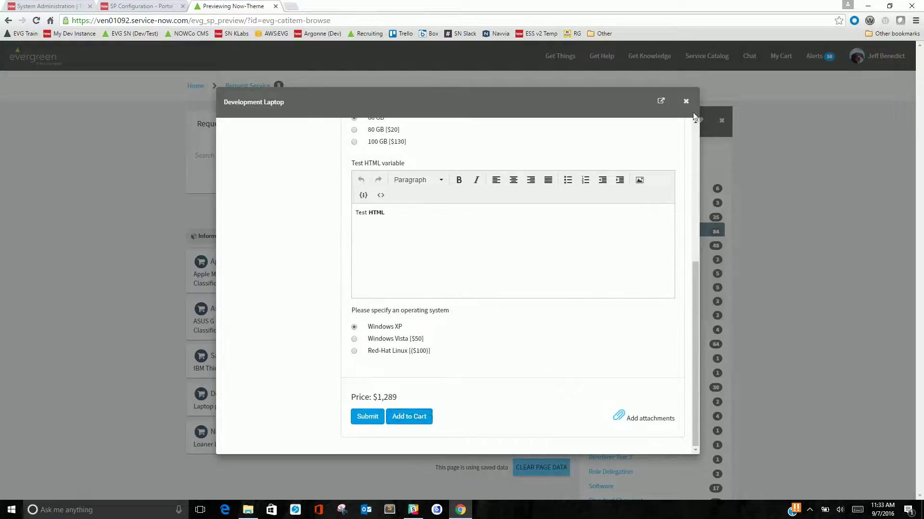
click(686, 102)
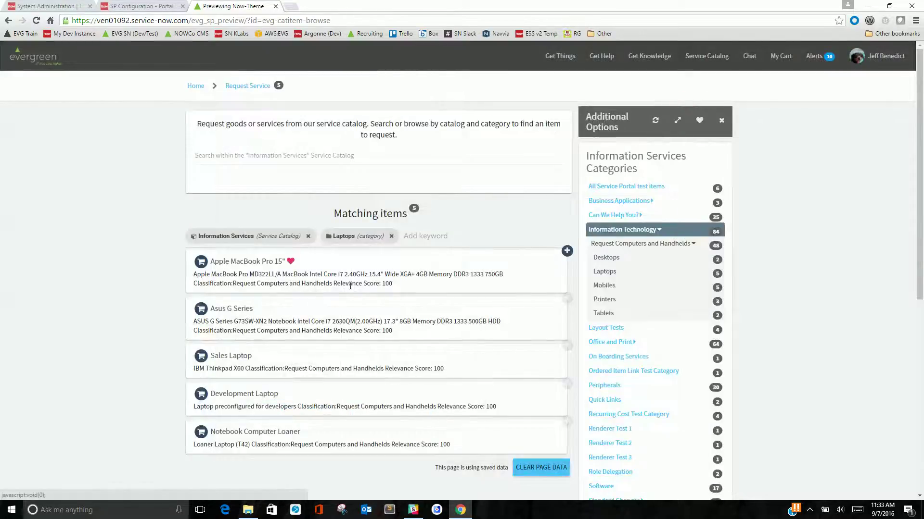
Filter the catalog to Office and Print > Services > Training.
scroll(350, 286, down, 2)
click(611, 246)
click(604, 274)
click(610, 288)
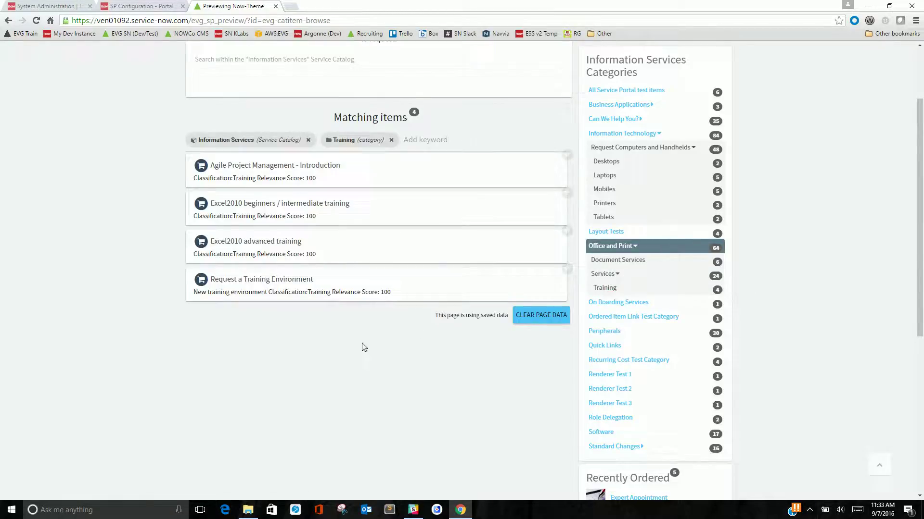
Open Request a Training Environment, browse Technology Training Services, and reopen the item from its list.
click(229, 281)
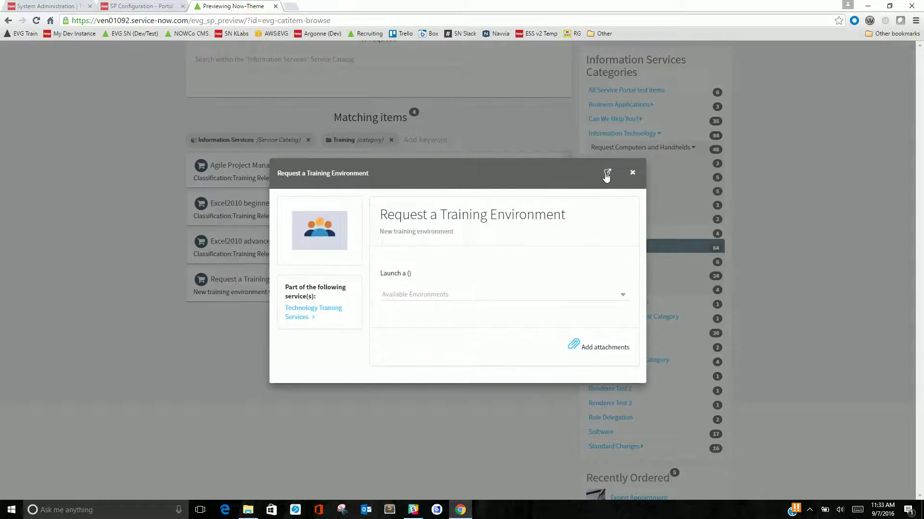
click(607, 173)
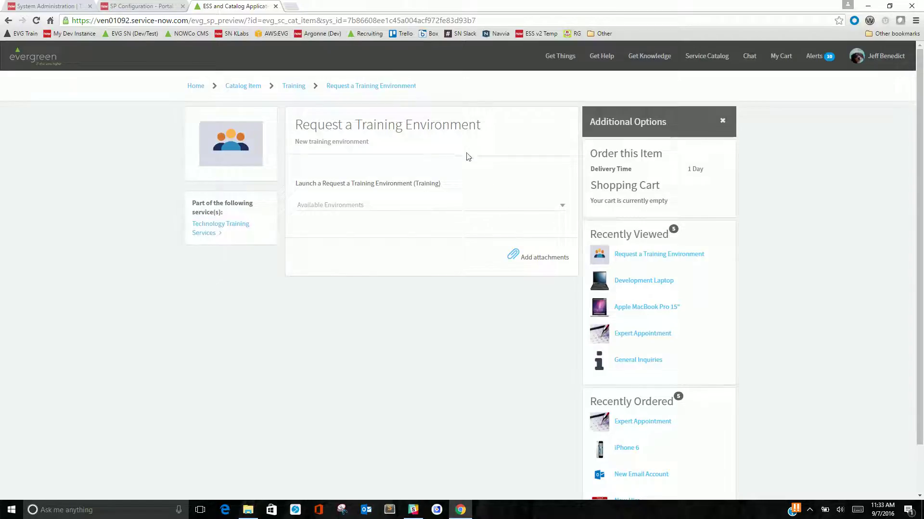
click(206, 226)
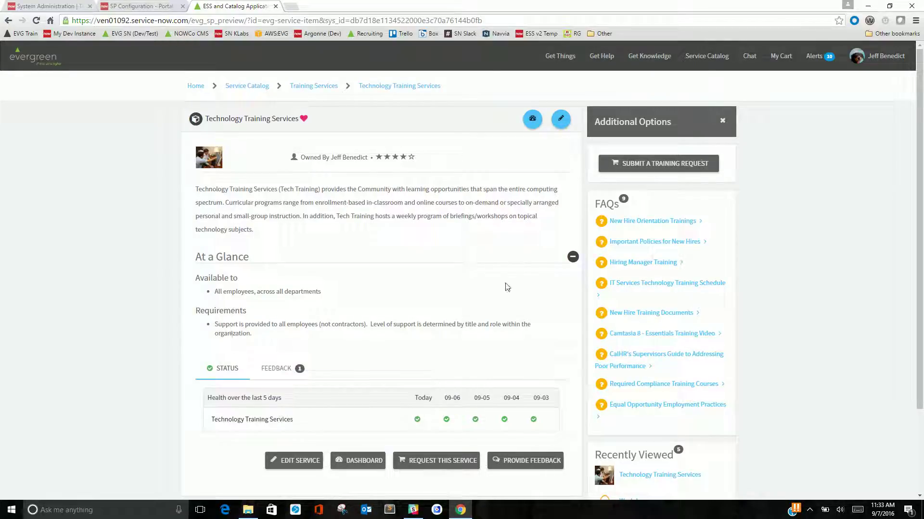
click(645, 163)
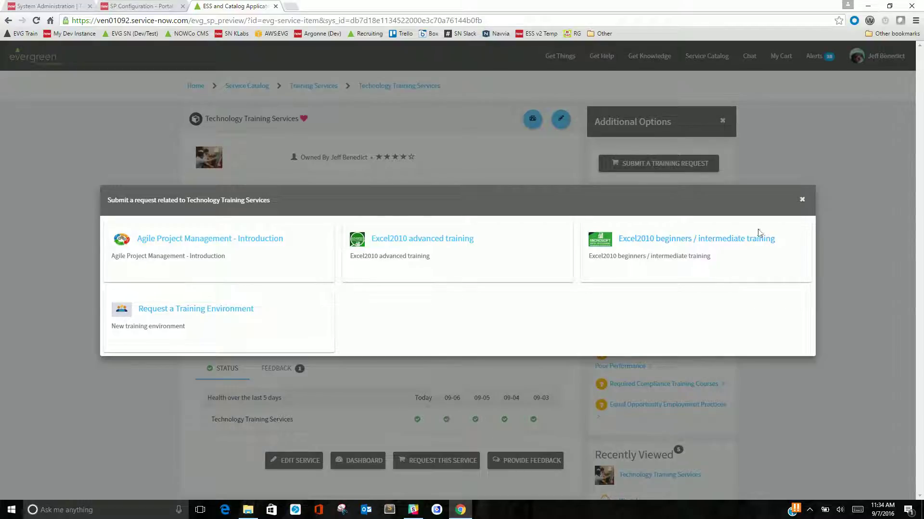
click(188, 317)
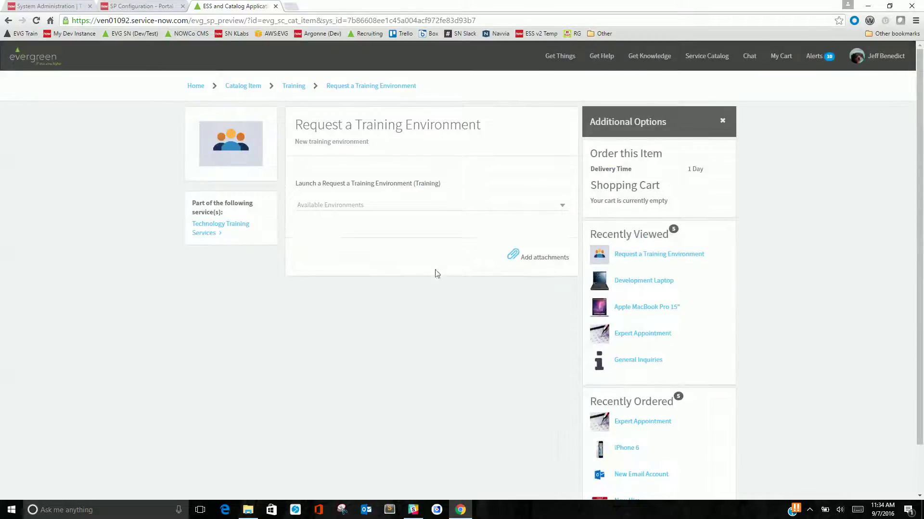
Choose the Drupal App - Student environment and begin the environment name with 'T'.
click(356, 206)
click(332, 207)
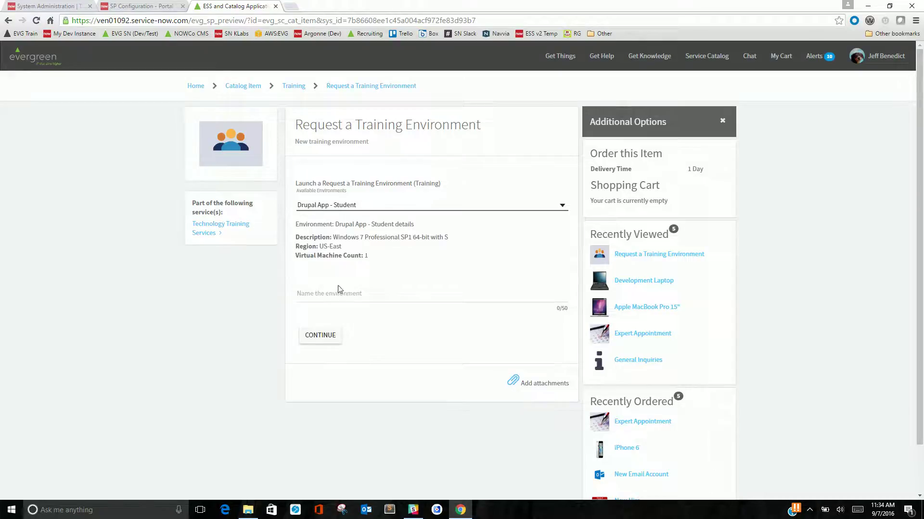
click(325, 295)
text(Test environment)
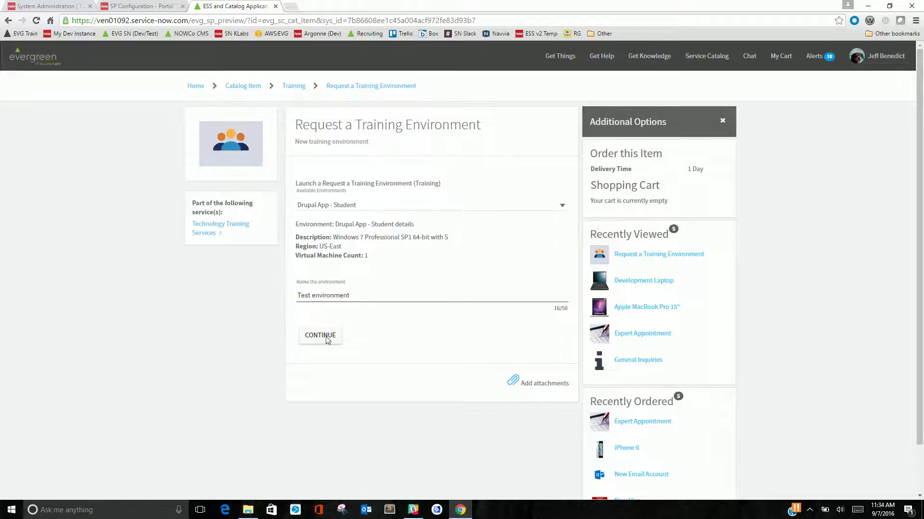
click(324, 337)
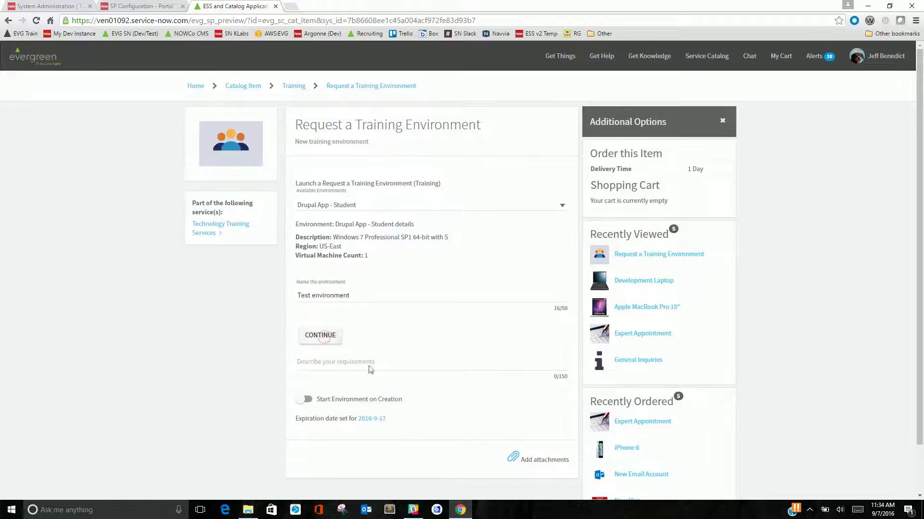
Enter requirements 'Need this and that', check the expiration date, and submit the request.
click(350, 365)
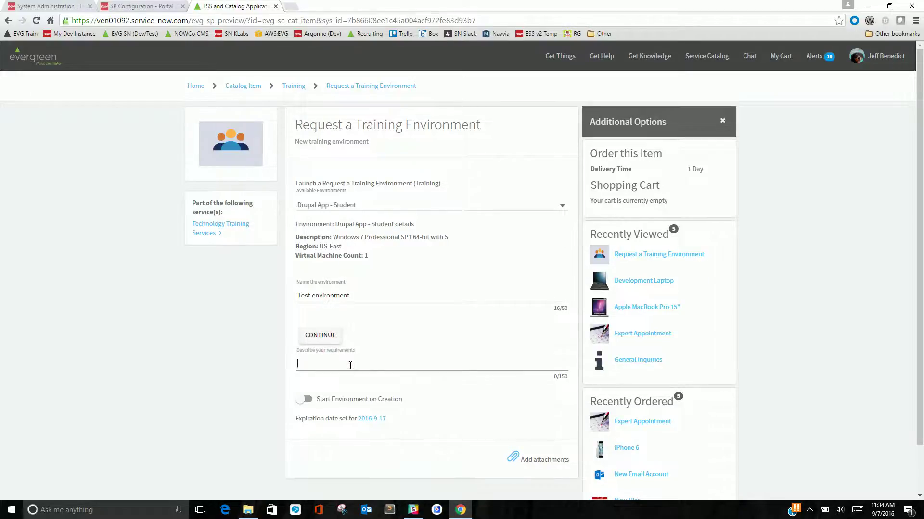
text(Need this and that)
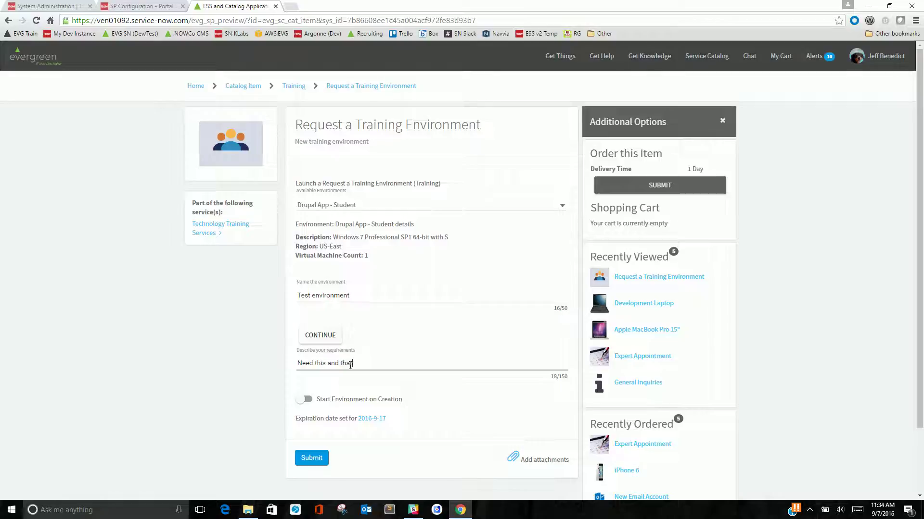
click(369, 420)
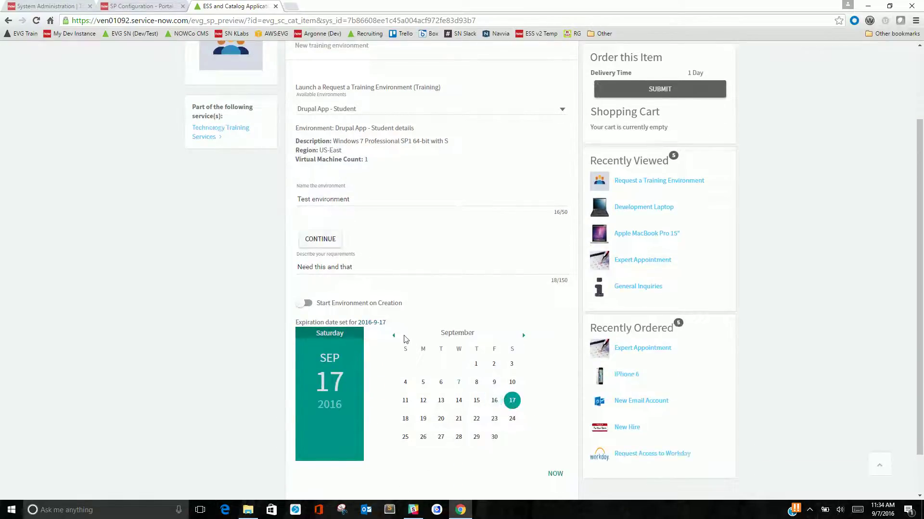
click(369, 325)
click(312, 380)
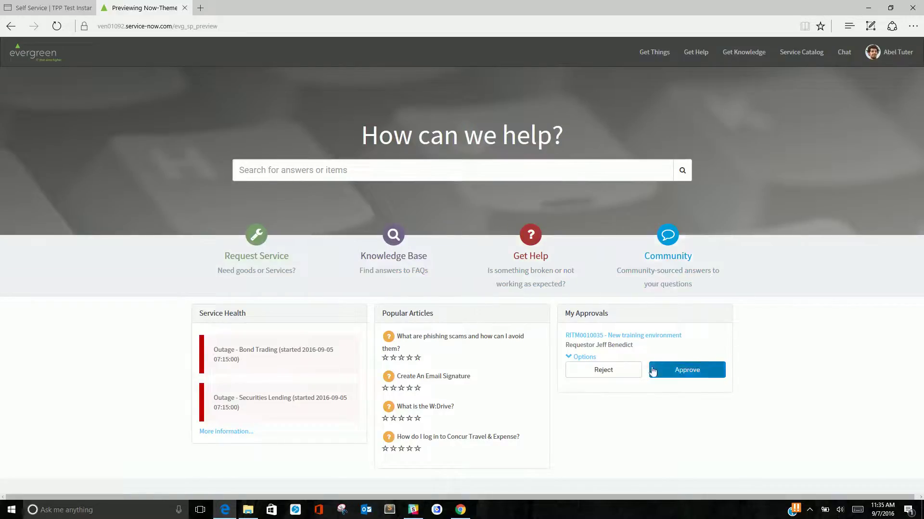
Review the request options on the approval item, then bring the requester's progress window forward.
click(586, 360)
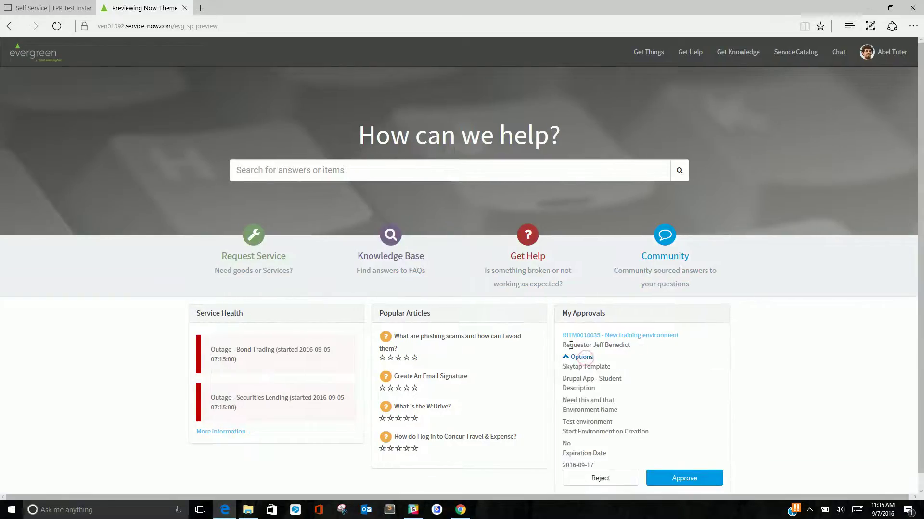
click(578, 358)
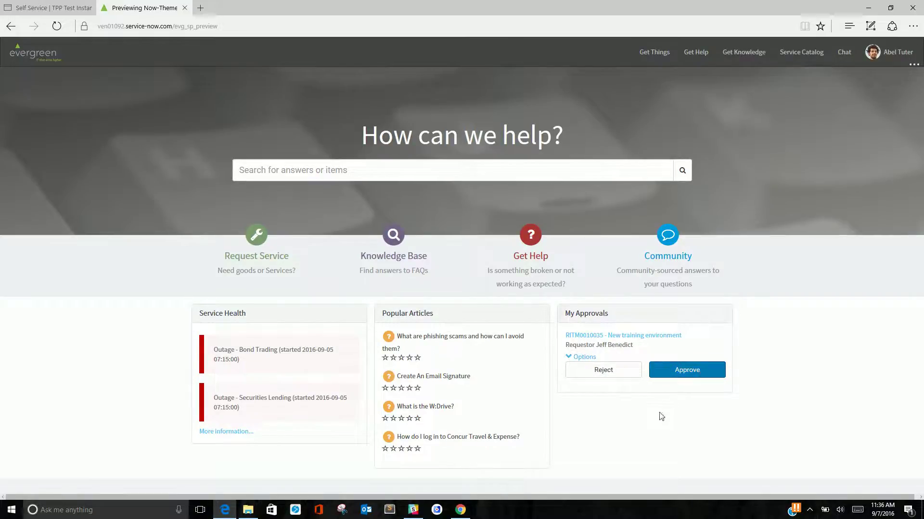
click(461, 510)
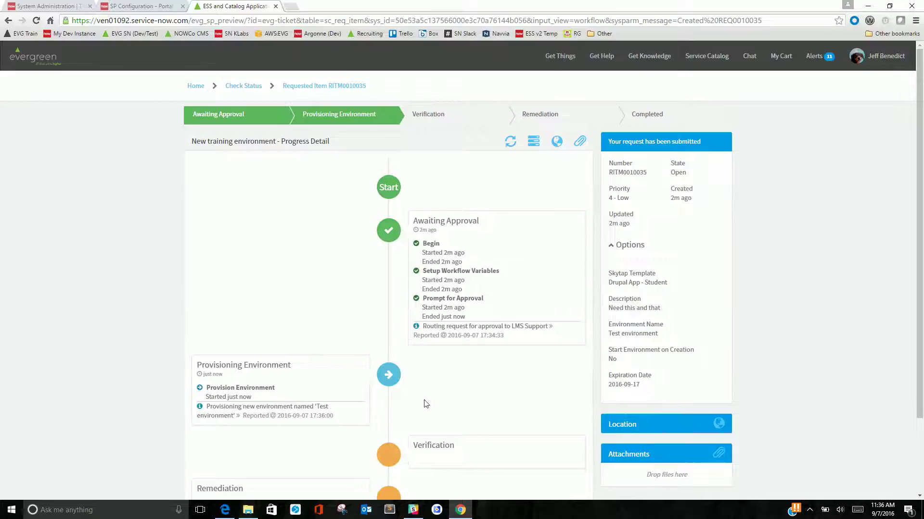
Review the provisioned environment on the progress page, then return to the request at Verification.
scroll(465, 359, down, 1)
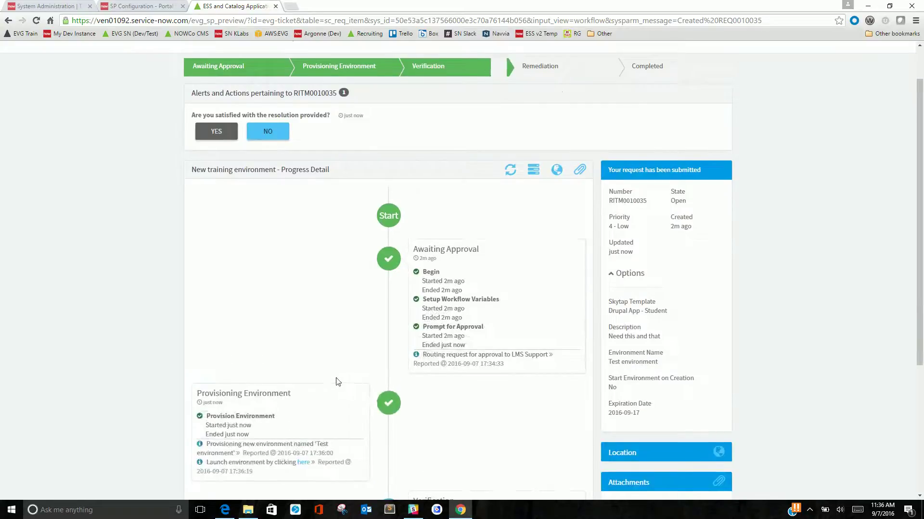
scroll(335, 381, down, 1)
scroll(336, 381, down, 2)
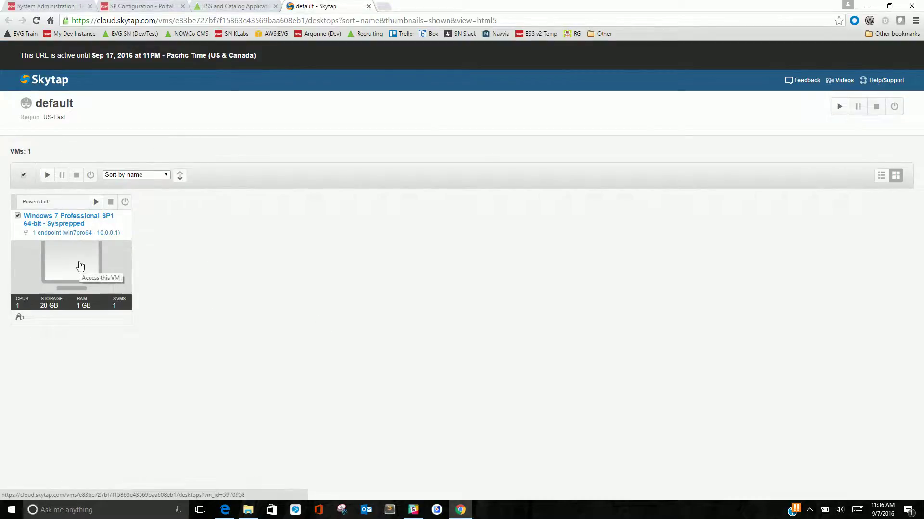
click(206, 9)
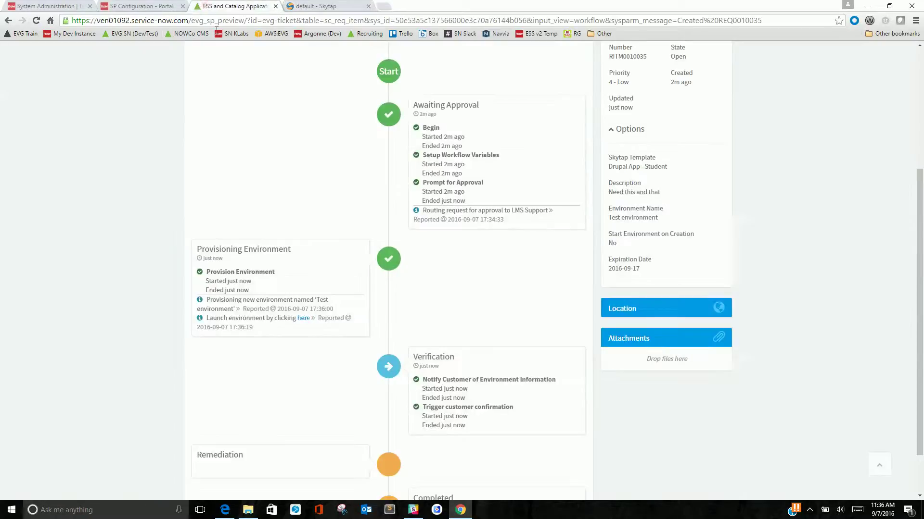
scroll(278, 175, up, 5)
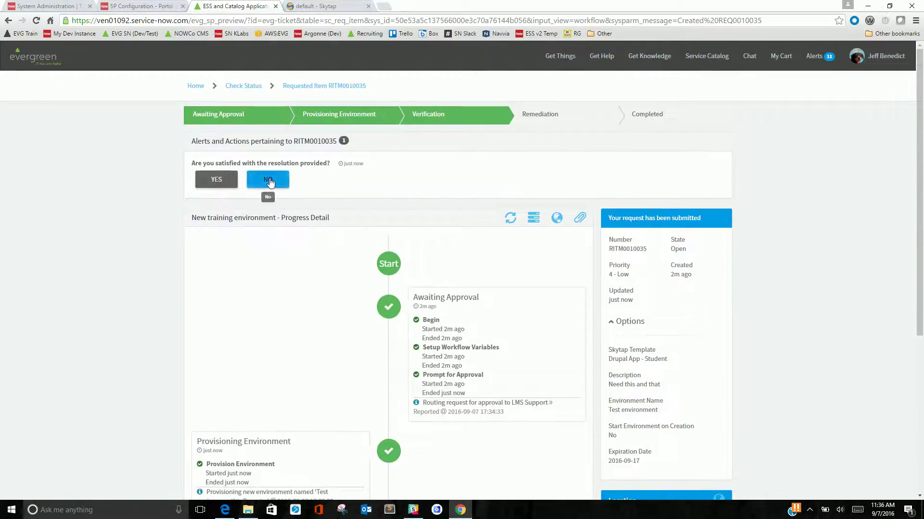
Answer No, post feedback 'Not working like I expect', and copy the request number.
click(267, 182)
click(376, 268)
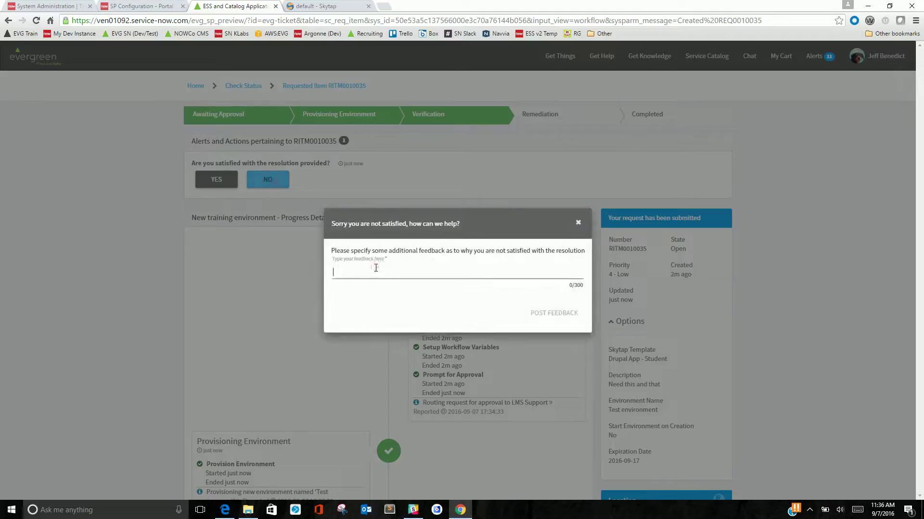
text(Not working like I expect)
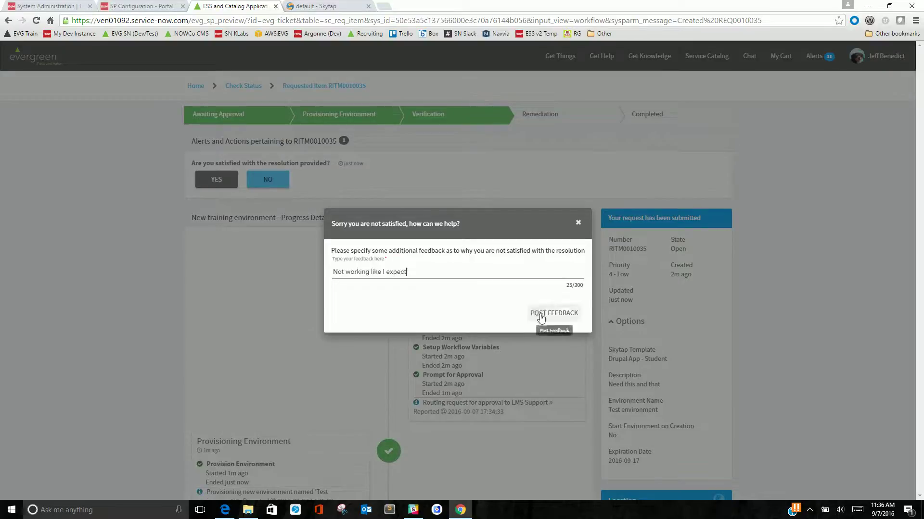
click(553, 313)
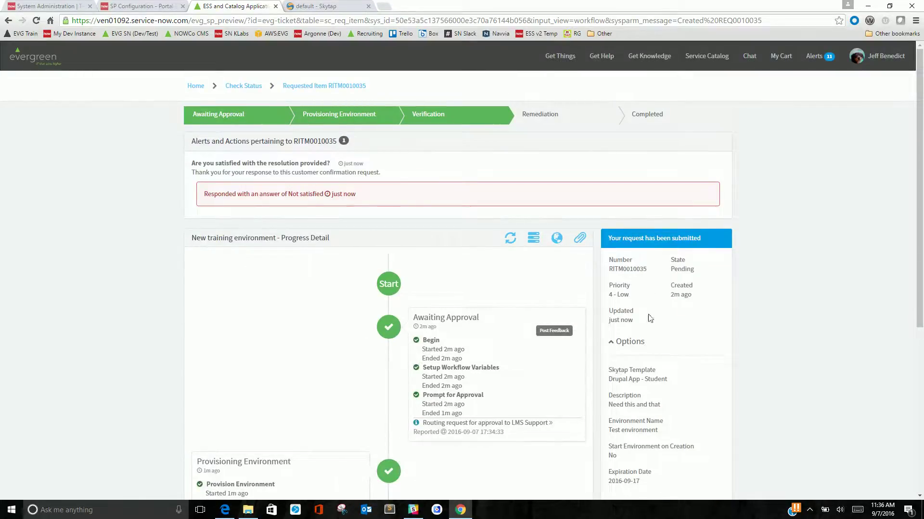
drag(649, 269, 610, 275)
key(ctrl+c)
Search the System Administration view for the copied request number.
click(67, 6)
click(858, 53)
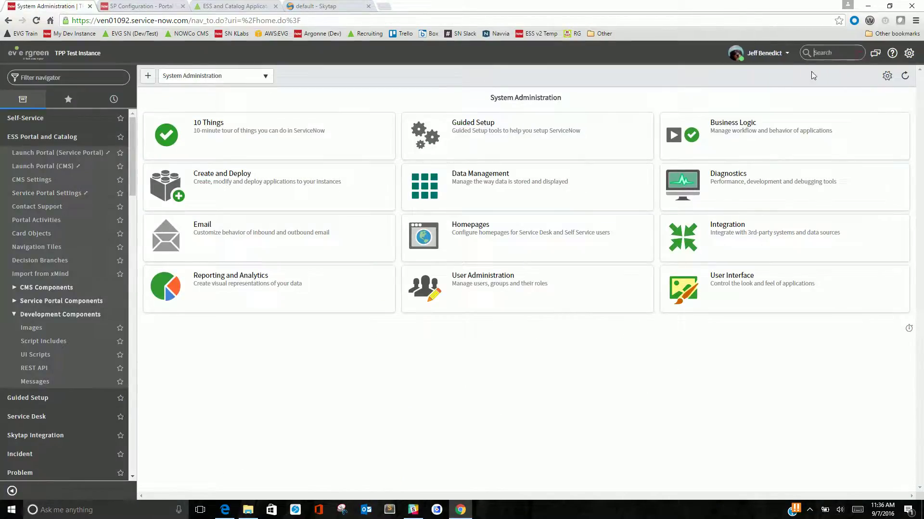
key(ctrl+v)
key(Return)
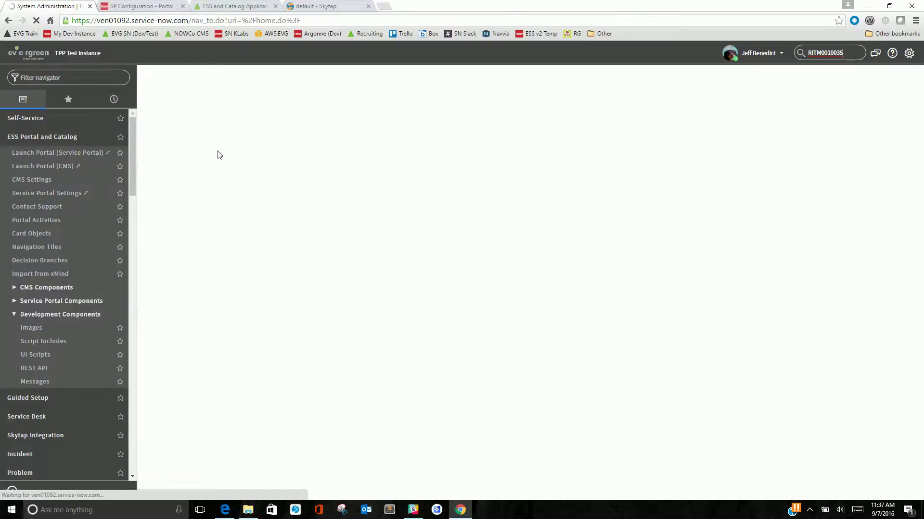
scroll(223, 237, down, 1)
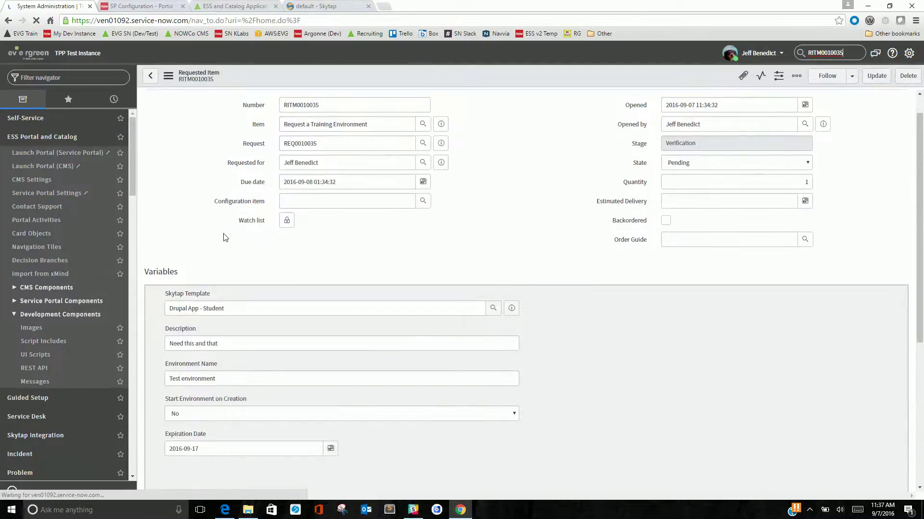
scroll(223, 237, down, 10)
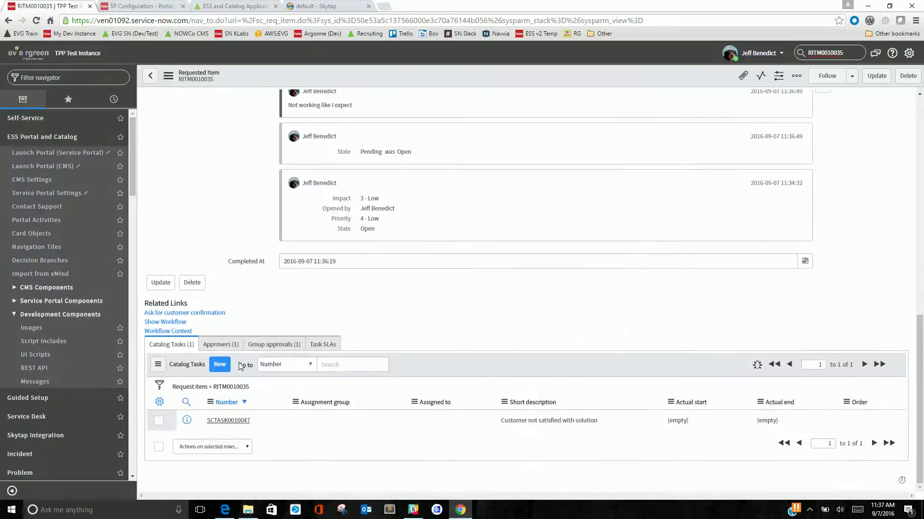
Close the 'Customer not satisfied with solution' catalog task as complete.
click(231, 421)
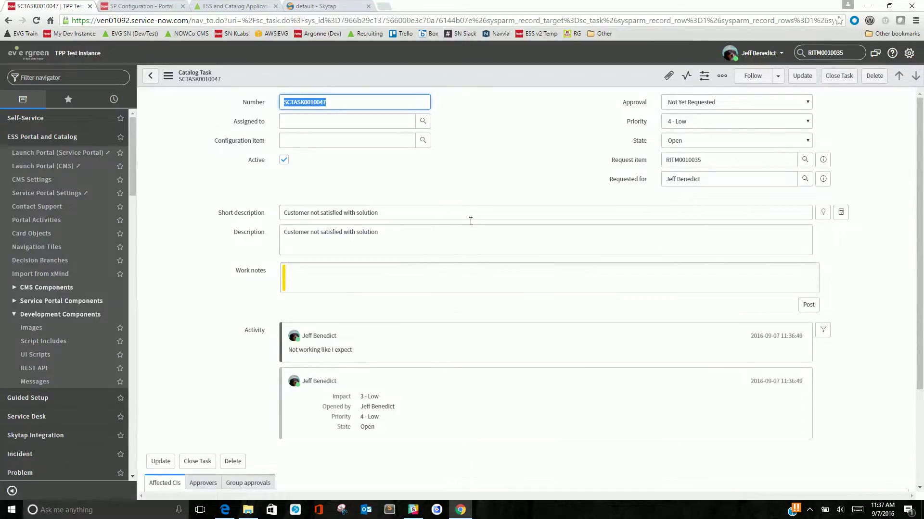
click(837, 75)
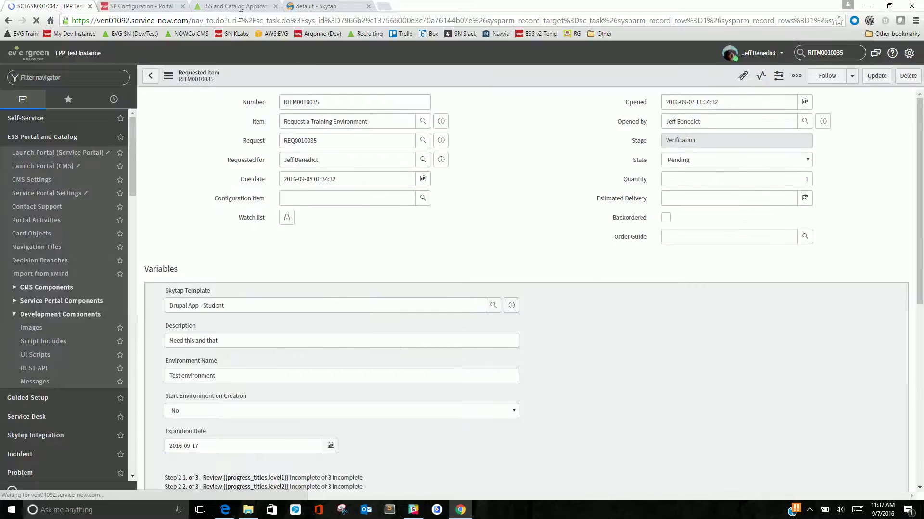
click(235, 7)
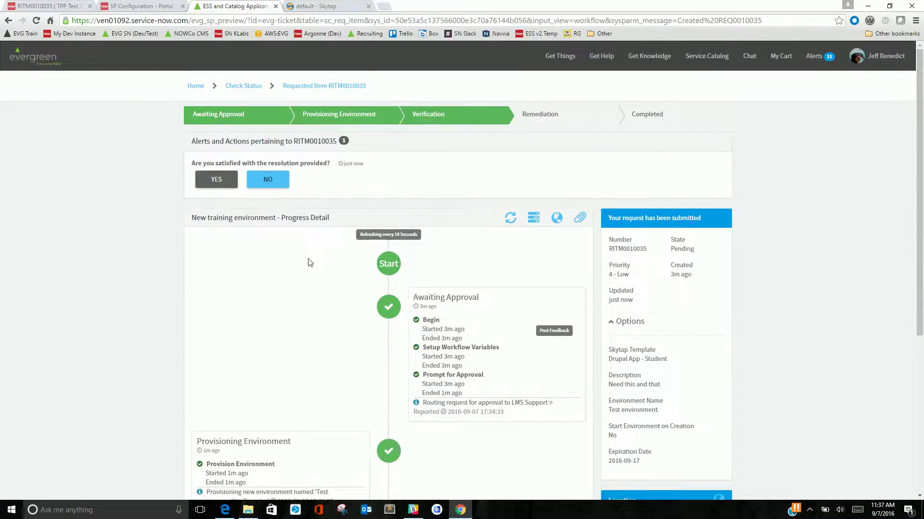
Answer Yes and confirm the request shows Completed and Closed Complete.
click(214, 181)
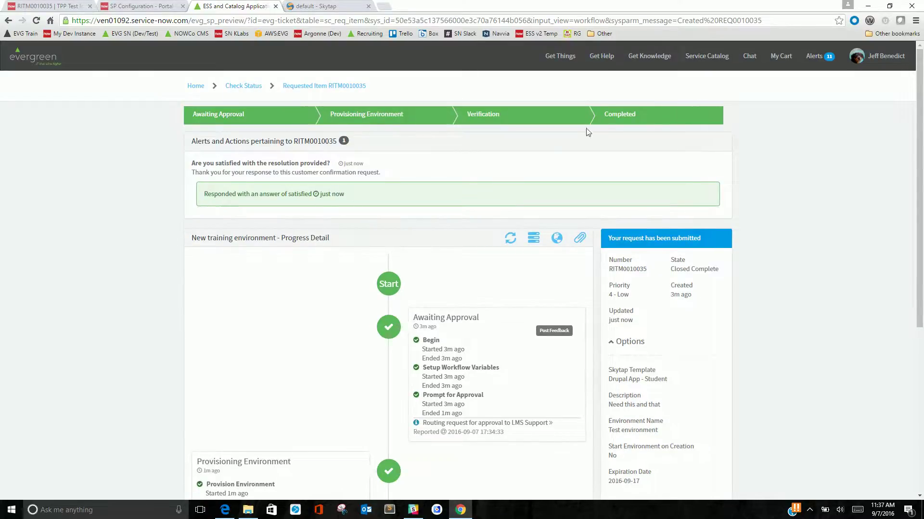
scroll(470, 215, down, 5)
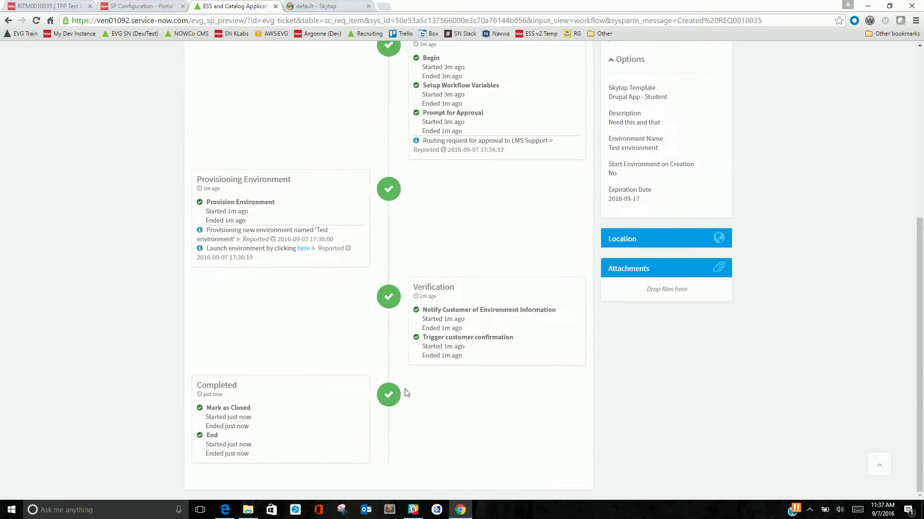
scroll(331, 387, up, 5)
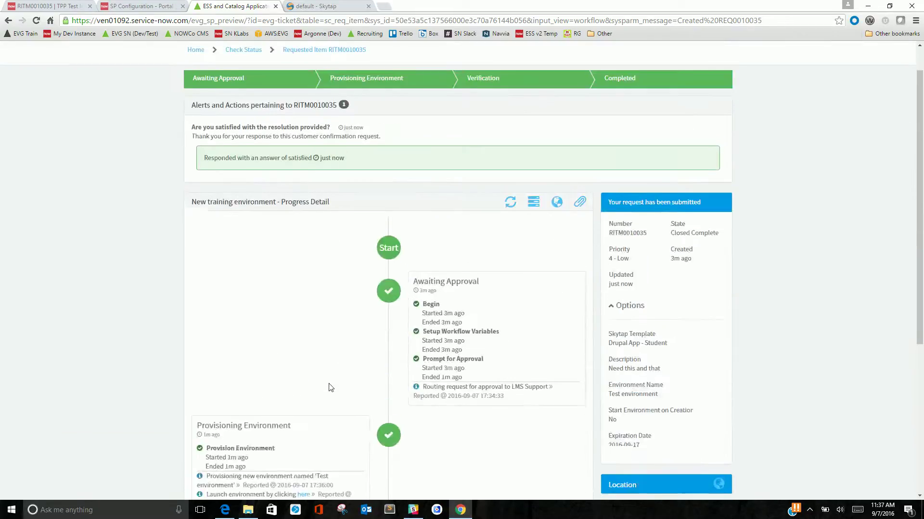
scroll(331, 387, up, 1)
click(857, 59)
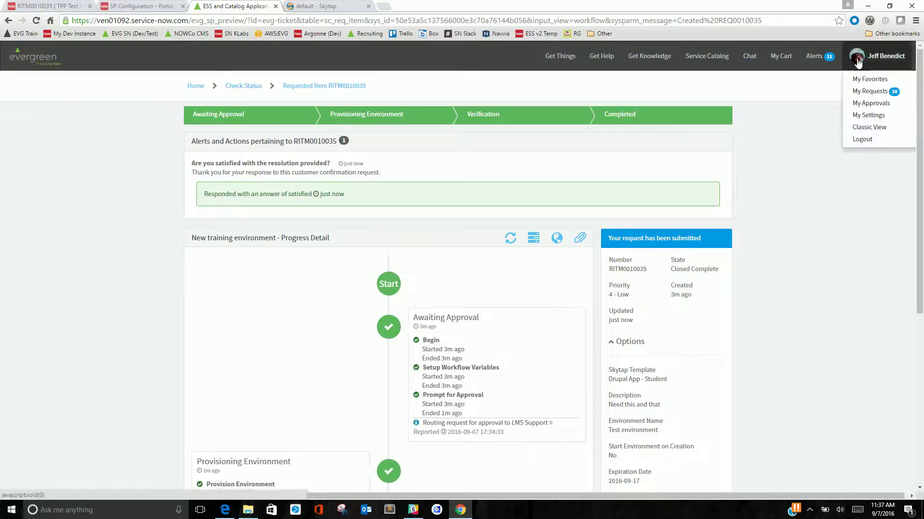
Go back to the portal home page, then view My Environments from the user menu.
click(196, 86)
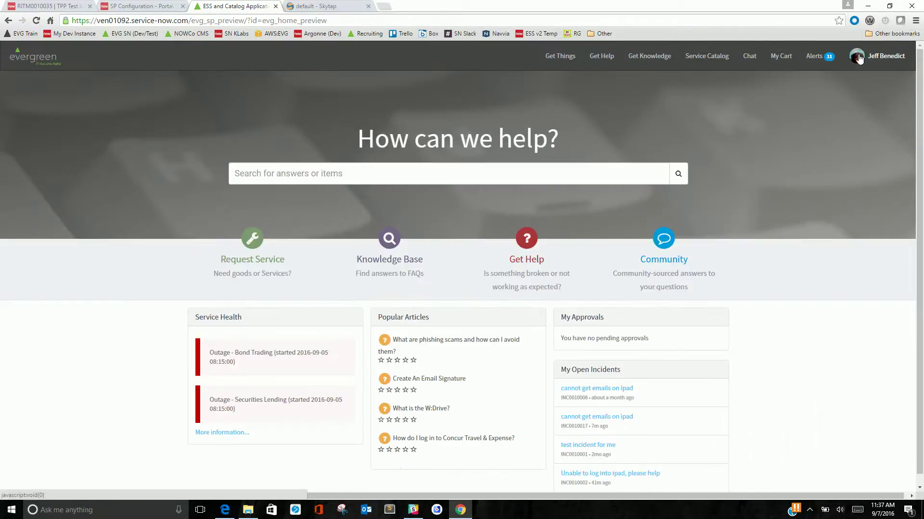
click(858, 58)
click(864, 115)
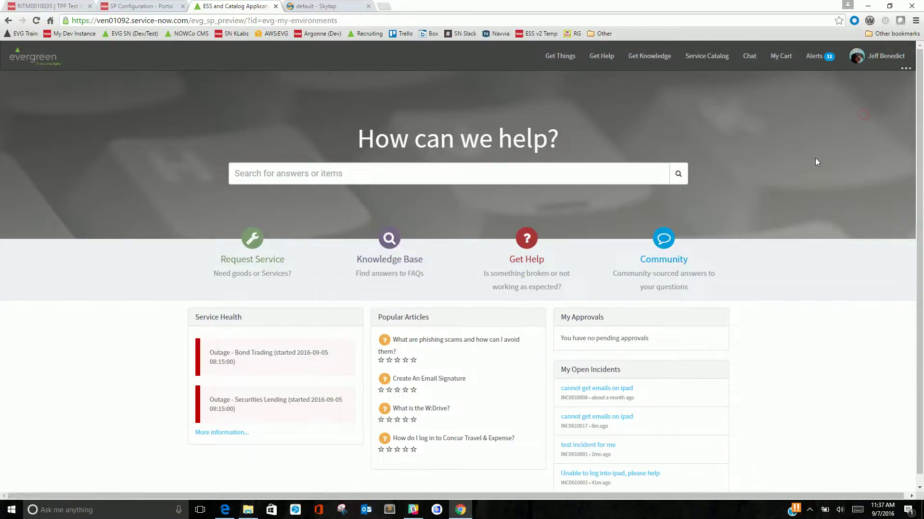